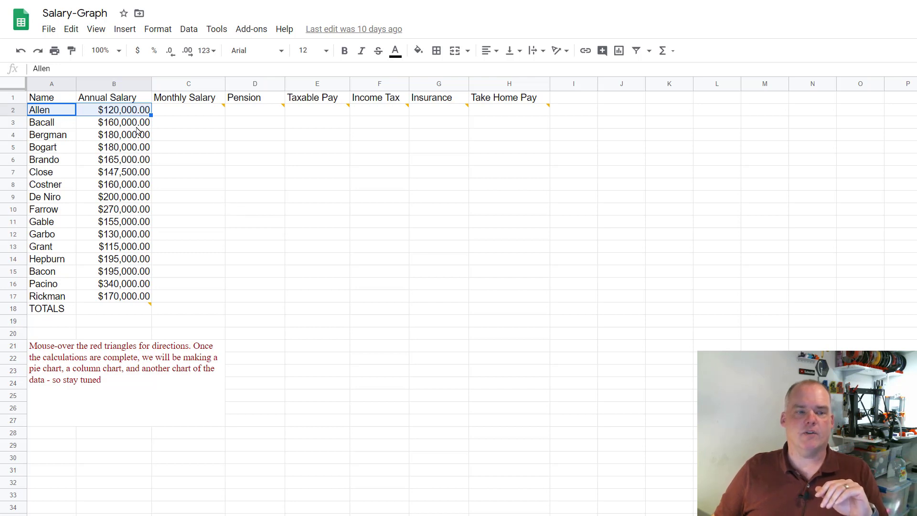
Examine the column headers from Monthly Salary to Take Home Pay and read the calculation note on cell C2.
{"action": "left_click", "coordinate": [183, 100]}
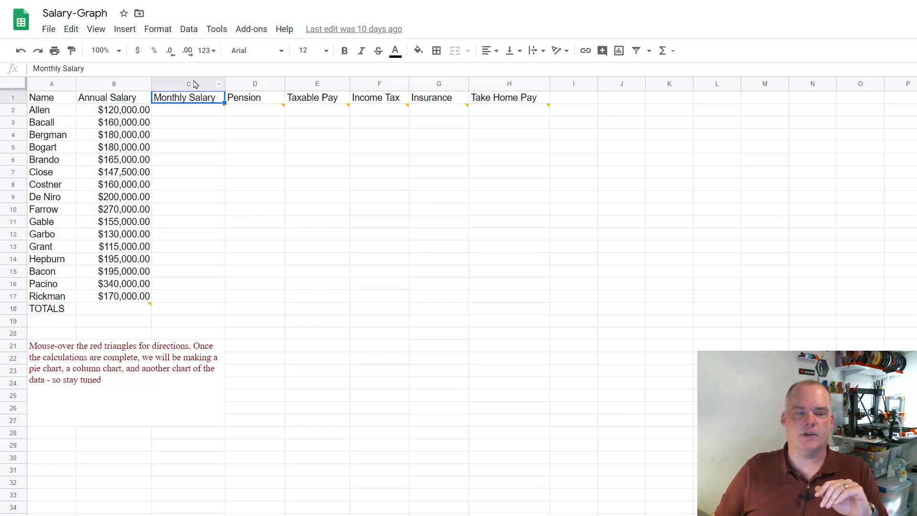
{"action": "left_click", "coordinate": [270, 98]}
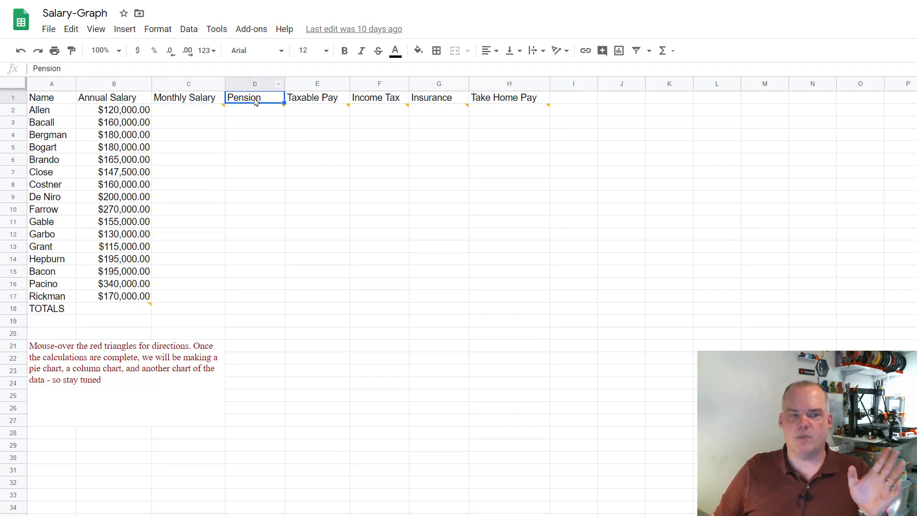
{"action": "left_click", "coordinate": [387, 100]}
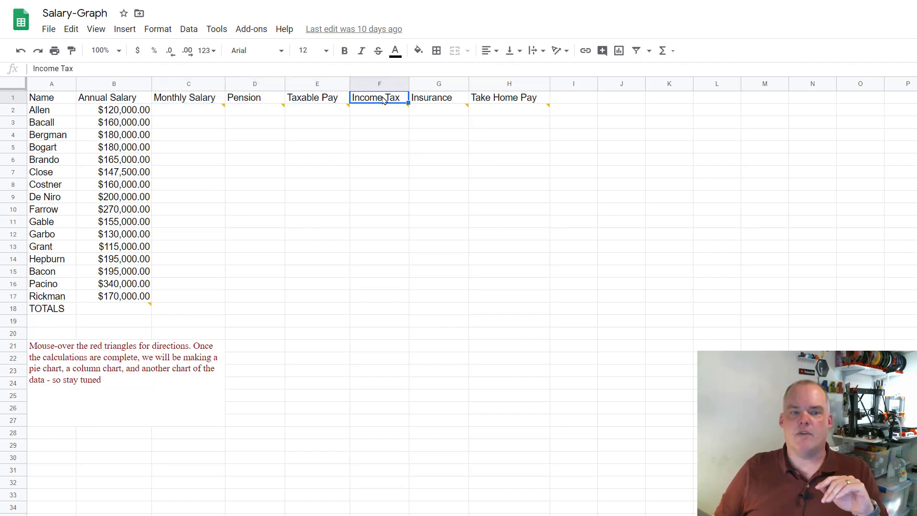
{"action": "left_click", "coordinate": [441, 101]}
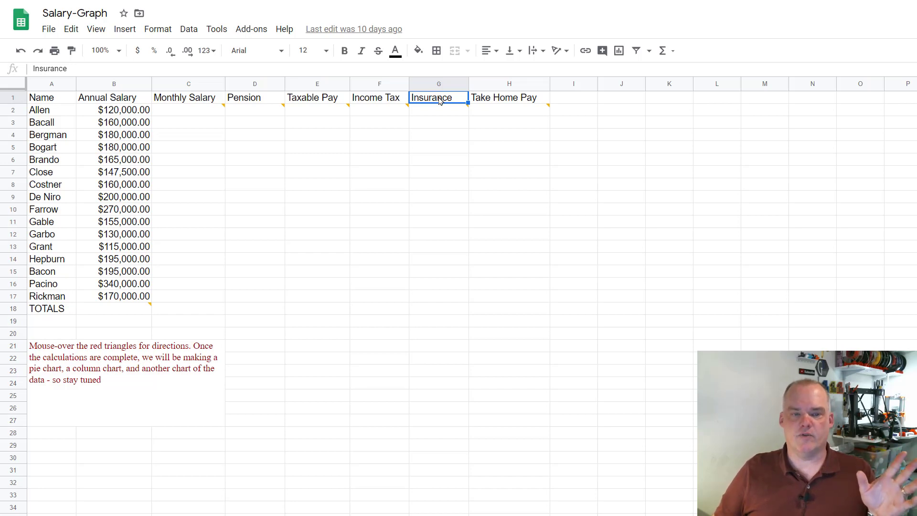
{"action": "left_click", "coordinate": [504, 100]}
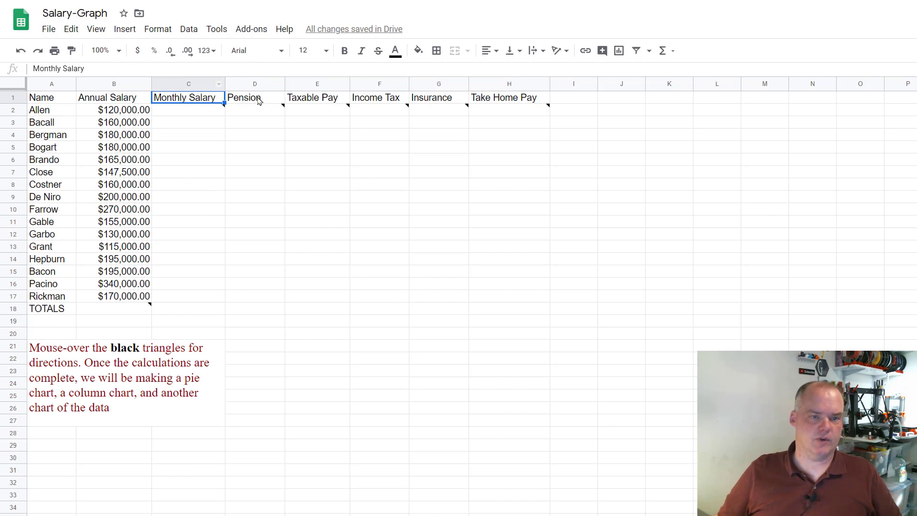
{"action": "left_click", "coordinate": [196, 113]}
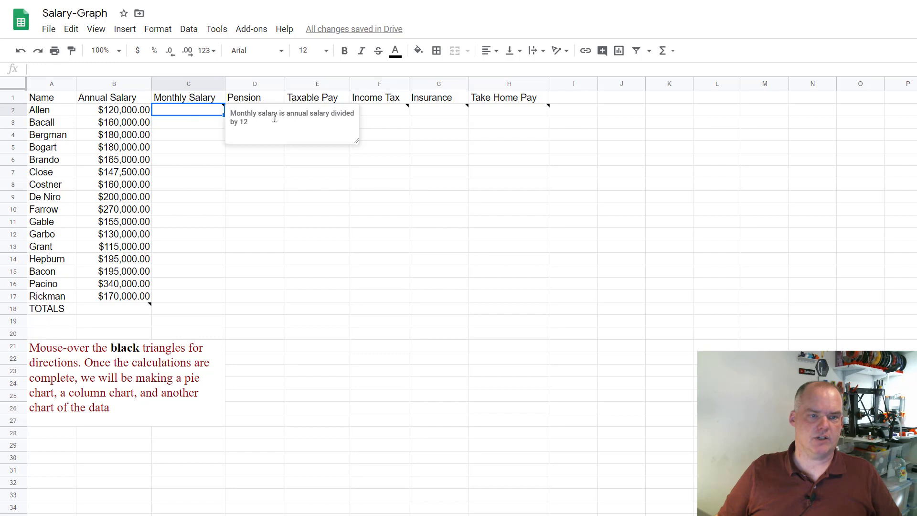
{"action": "left_click", "coordinate": [199, 126]}
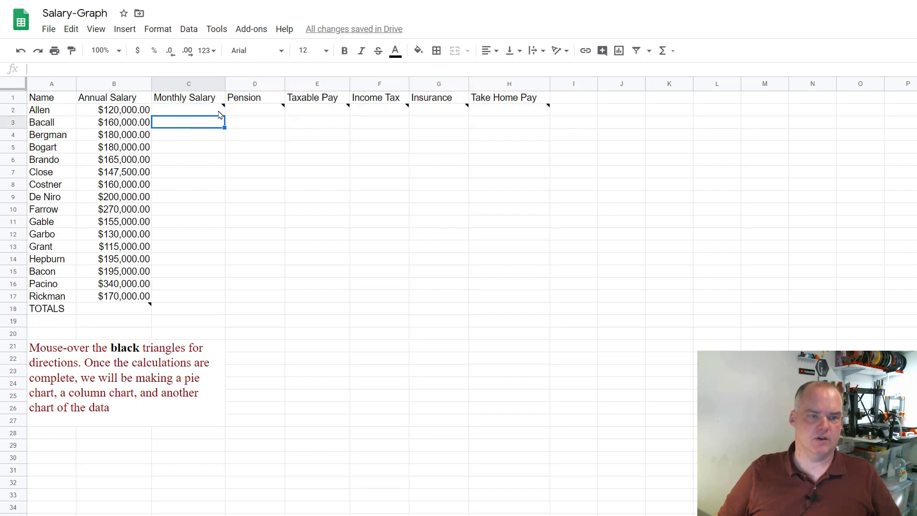
{"action": "mouse_move", "coordinate": [222, 108]}
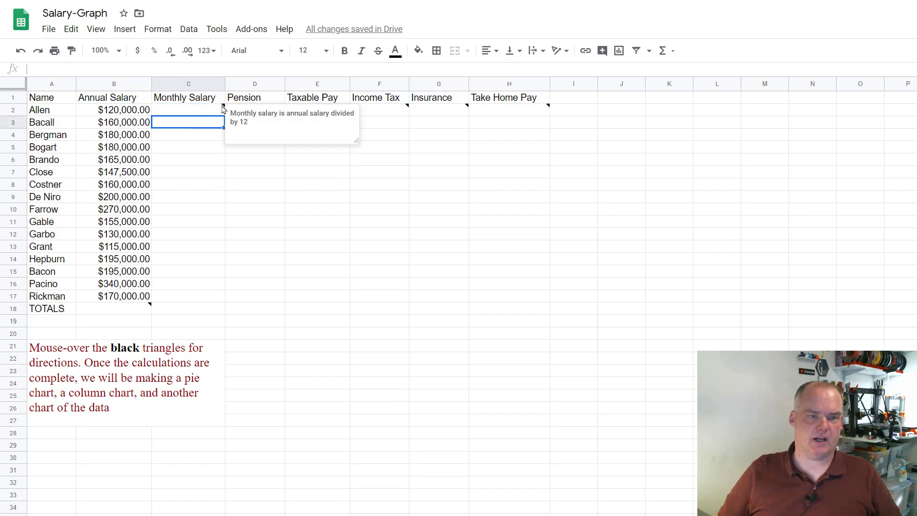
Calculate the first employee's monthly salary in C2 by dividing the annual salary by 12 with the formula =B2/12.
{"action": "left_click", "coordinate": [186, 113]}
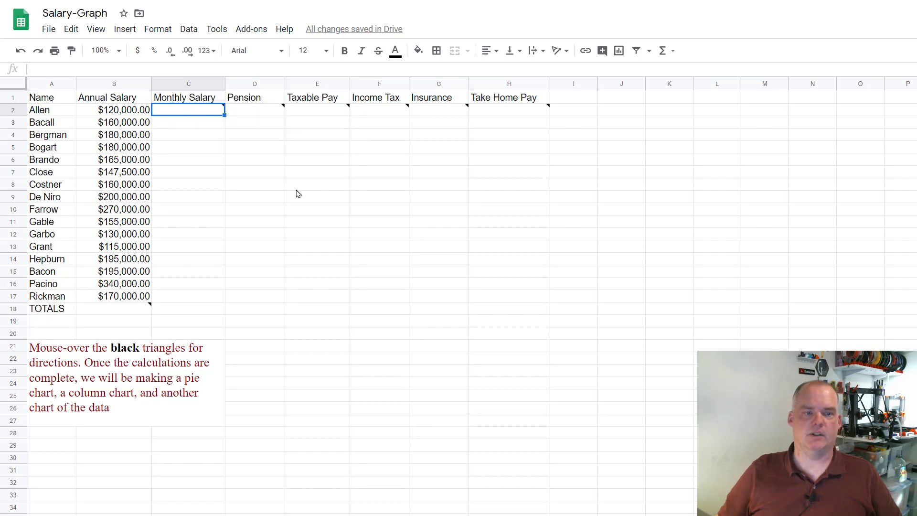
{"action": "mouse_move", "coordinate": [179, 111]}
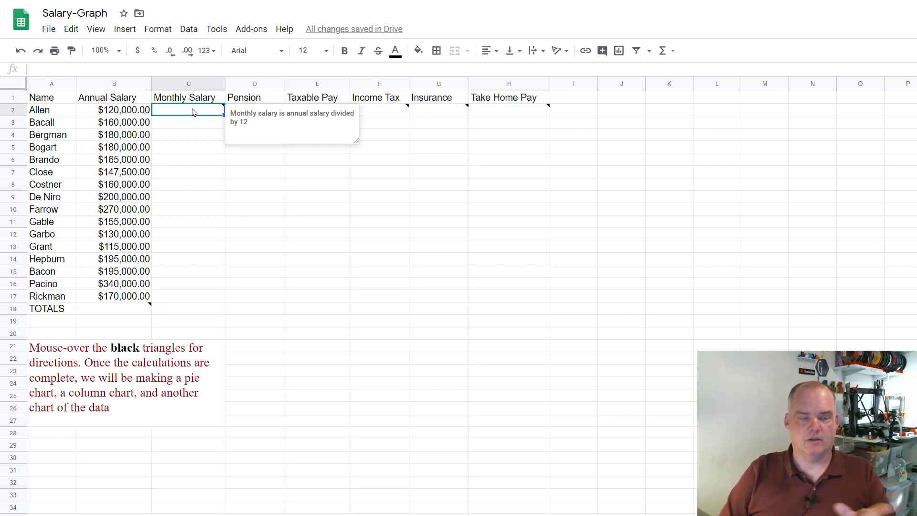
{"action": "type", "text": "="}
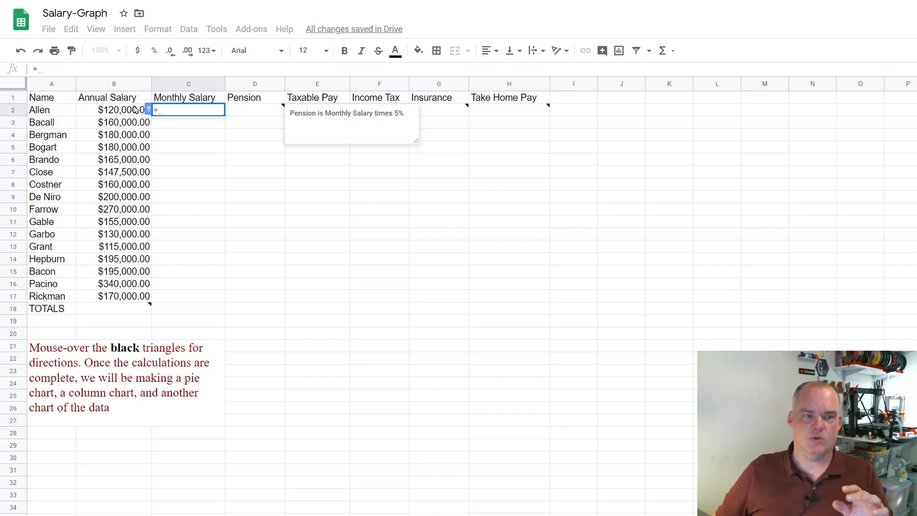
{"action": "left_click", "coordinate": [114, 112]}
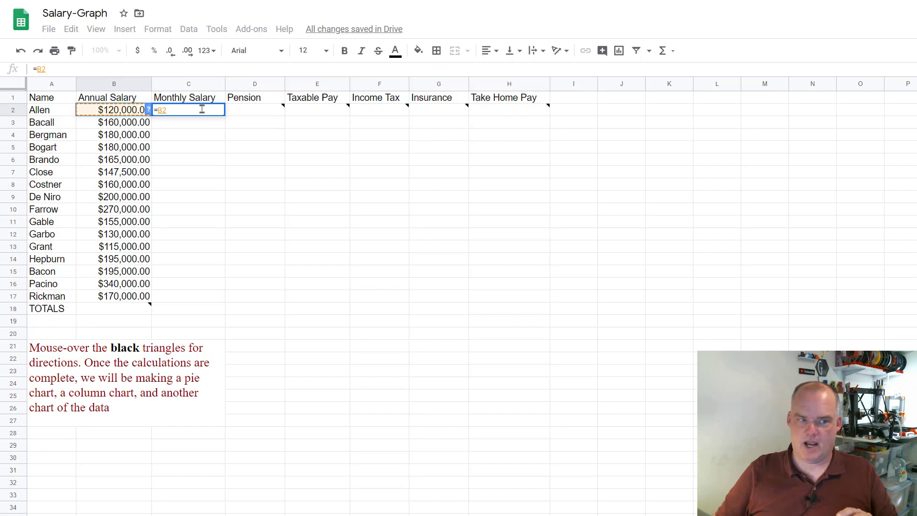
{"action": "type", "text": "/12"}
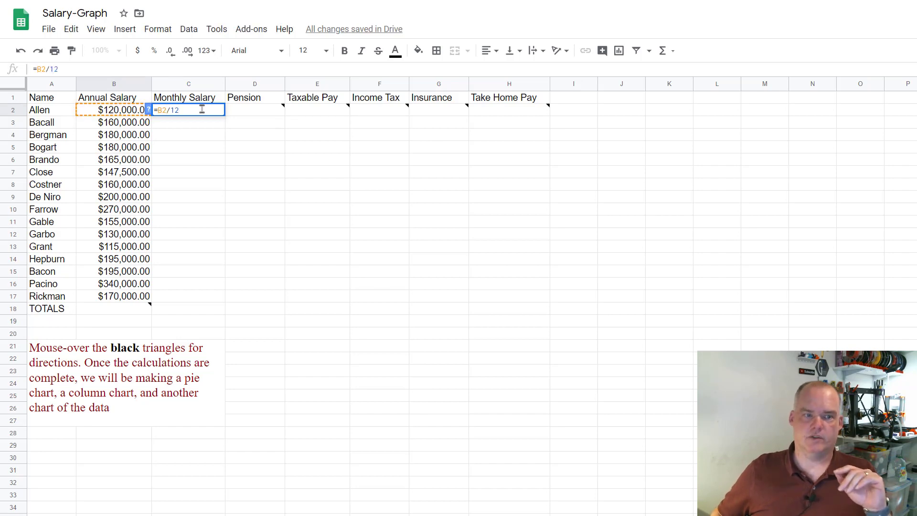
{"action": "key", "text": "Return"}
Review the monthly salary formula in C2 and fill it down the column through the TOTALS row, C18.
{"action": "mouse_move", "coordinate": [213, 111]}
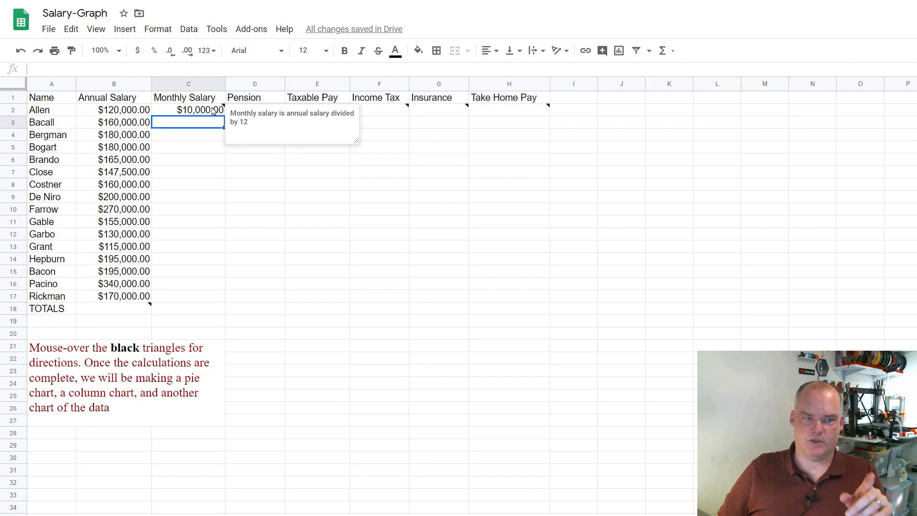
{"action": "left_click", "coordinate": [199, 111]}
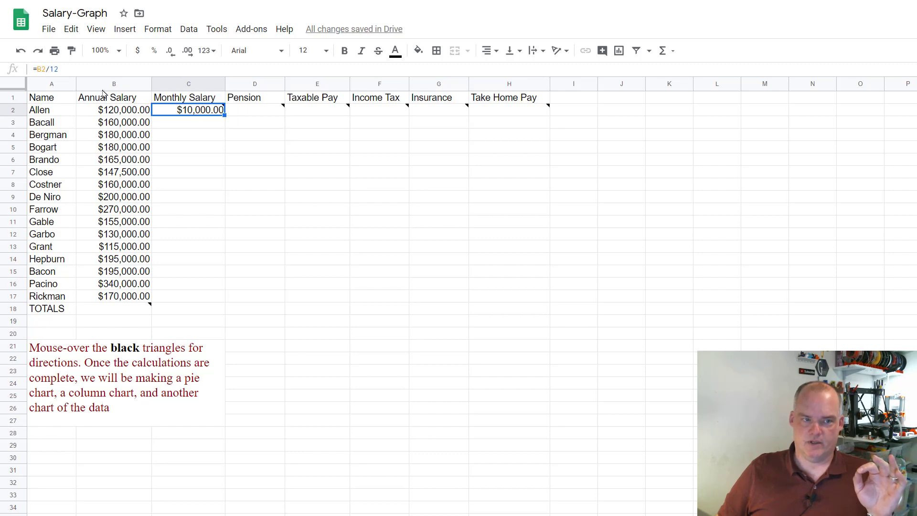
{"action": "double_click", "coordinate": [194, 110]}
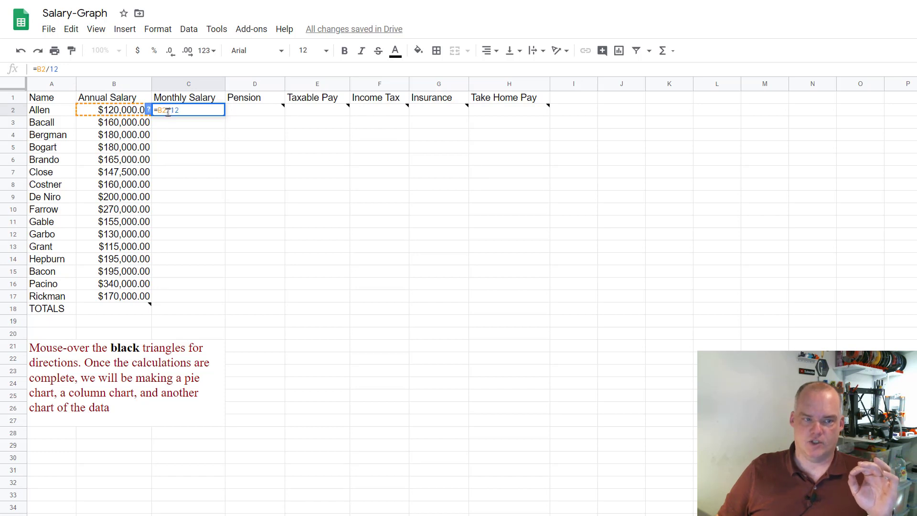
{"action": "key", "text": "Return"}
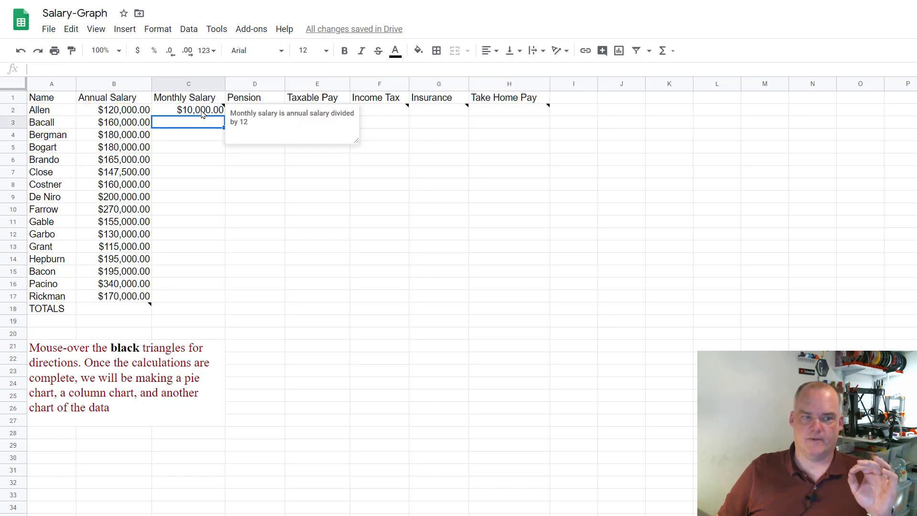
{"action": "left_click", "coordinate": [203, 115]}
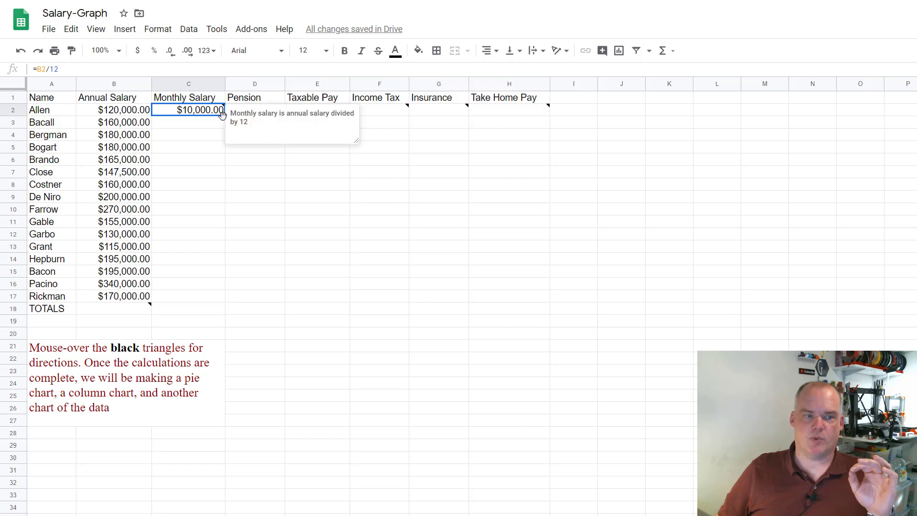
{"action": "left_click_drag", "start_coordinate": [224, 115], "coordinate": [222, 312]}
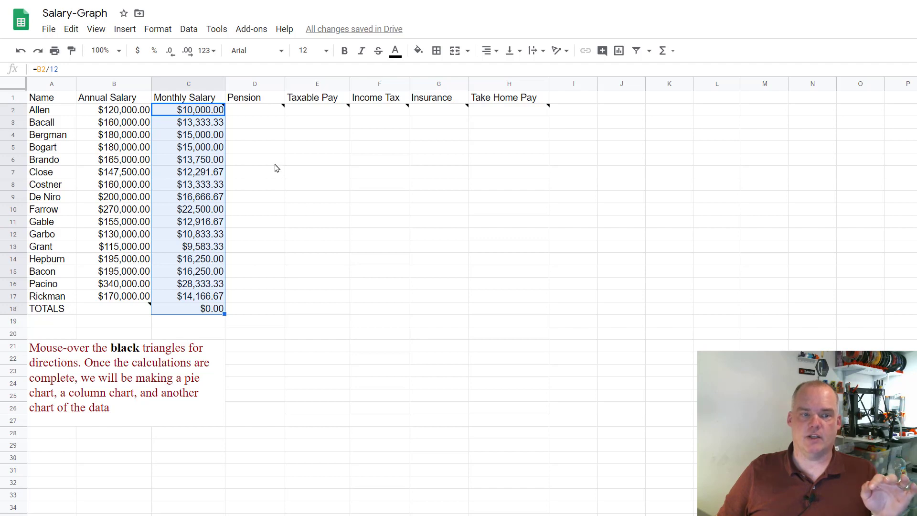
Calculate the first employee's pension in D2 as 5% of the monthly salary with the formula =C2*5%.
{"action": "left_click", "coordinate": [266, 112]}
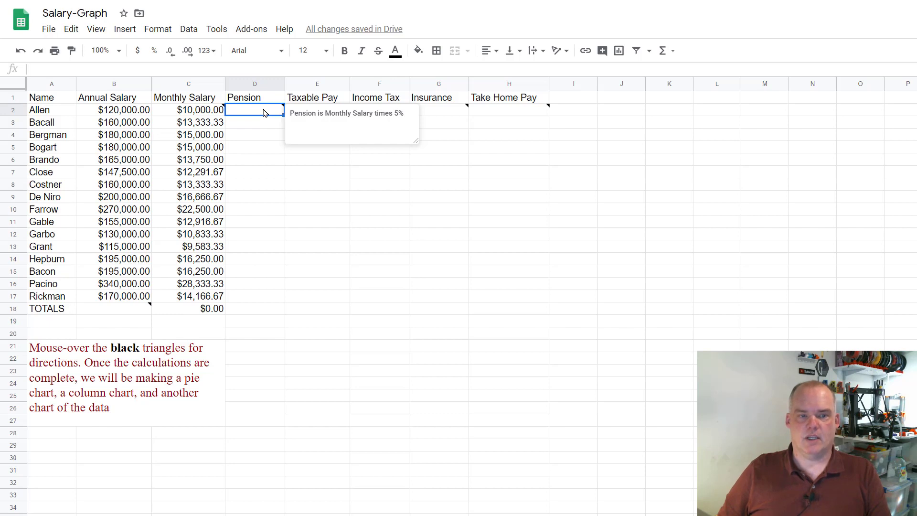
{"action": "type", "text": "="}
{"action": "left_click", "coordinate": [189, 113]}
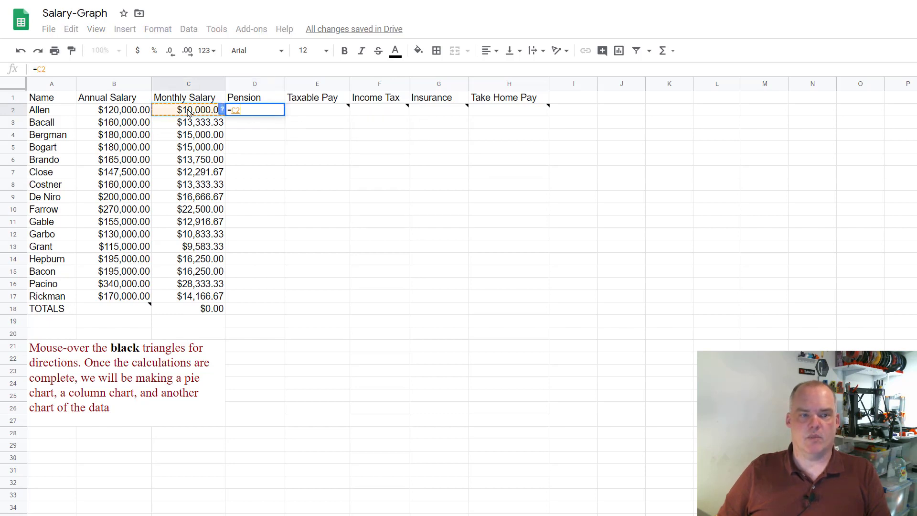
{"action": "type", "text": "*"}
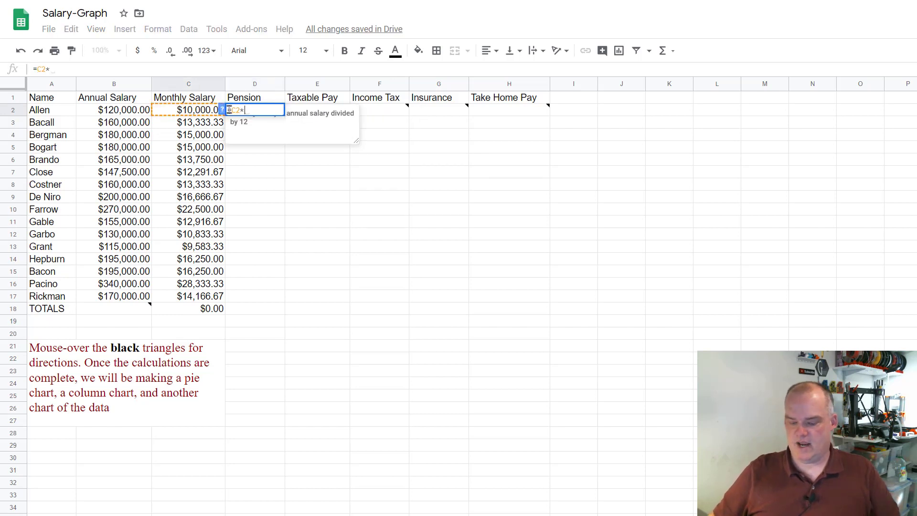
{"action": "type", "text": "5%"}
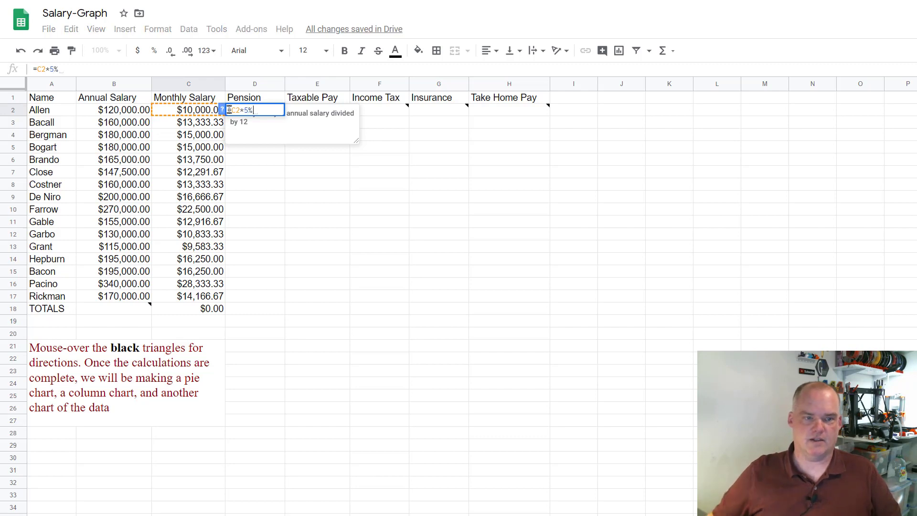
{"action": "key", "text": "Return"}
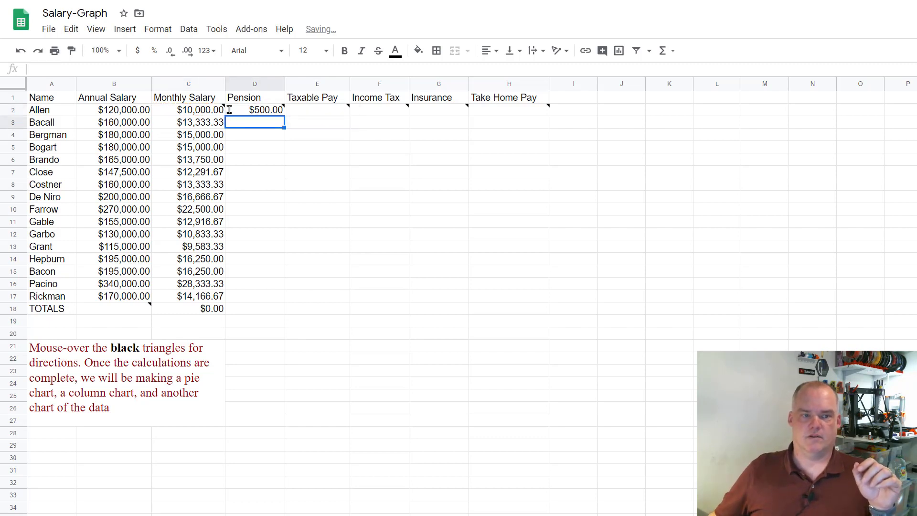
Check the pension formula in D2 and read the row 2 calculation notes for Taxable Pay, Take Home Pay and Insurance.
{"action": "left_click", "coordinate": [259, 111]}
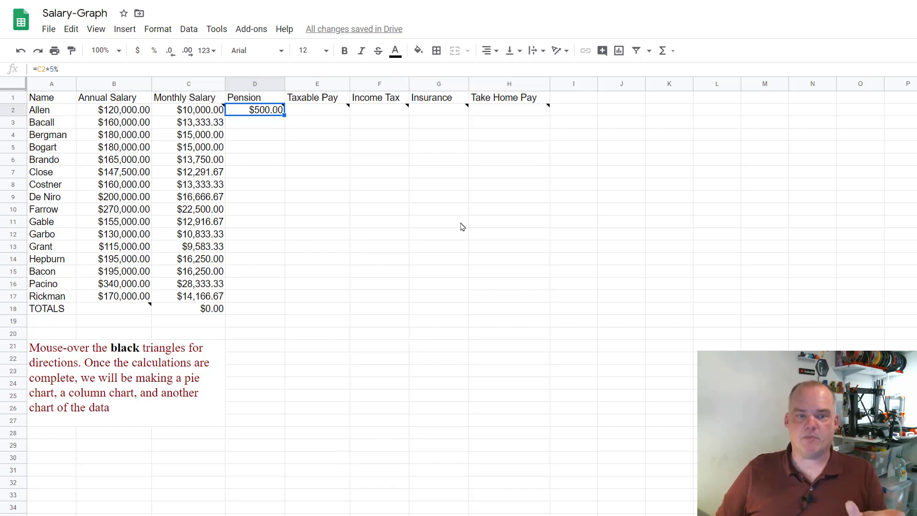
{"action": "mouse_move", "coordinate": [341, 115]}
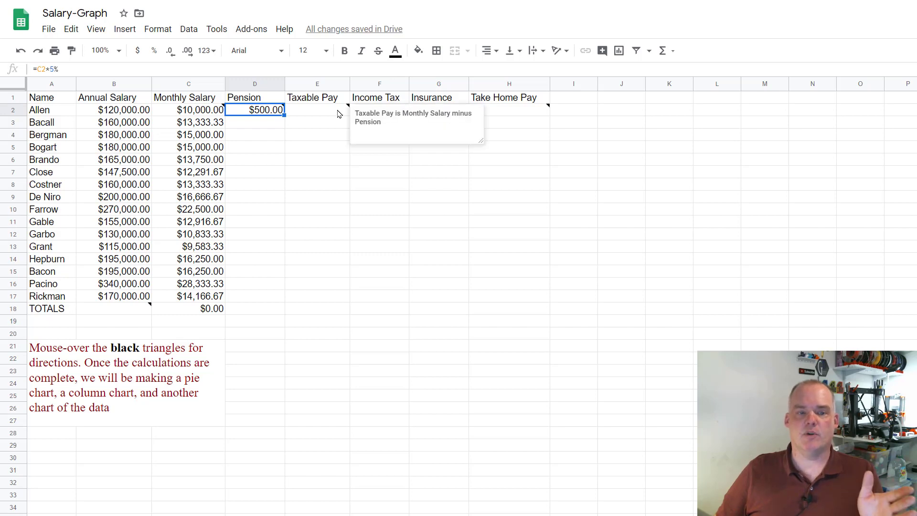
{"action": "mouse_move", "coordinate": [505, 117]}
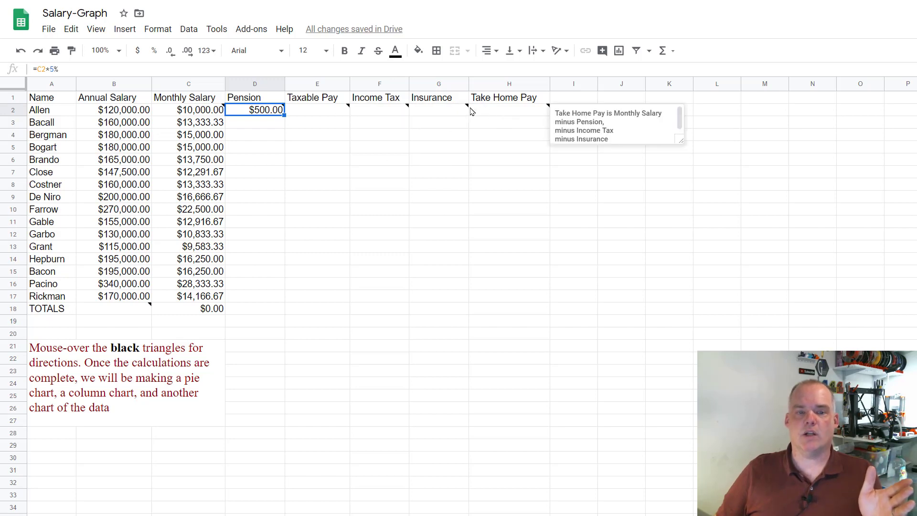
{"action": "mouse_move", "coordinate": [439, 114]}
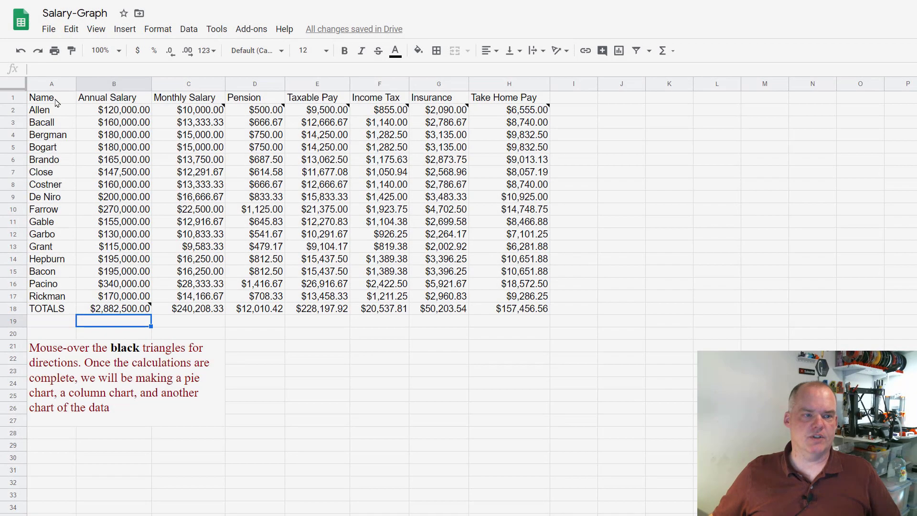
Review the completed salary table A1:H18, inspecting the Take Home Pay, Monthly Salary and Pension cells in row 2 and the Income Tax note.
{"action": "left_click_drag", "start_coordinate": [48, 97], "coordinate": [508, 311]}
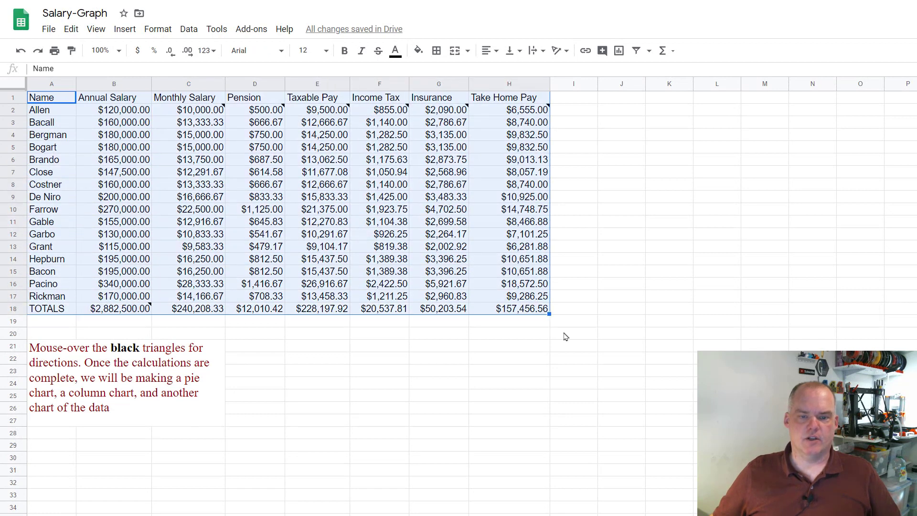
{"action": "left_click", "coordinate": [567, 334]}
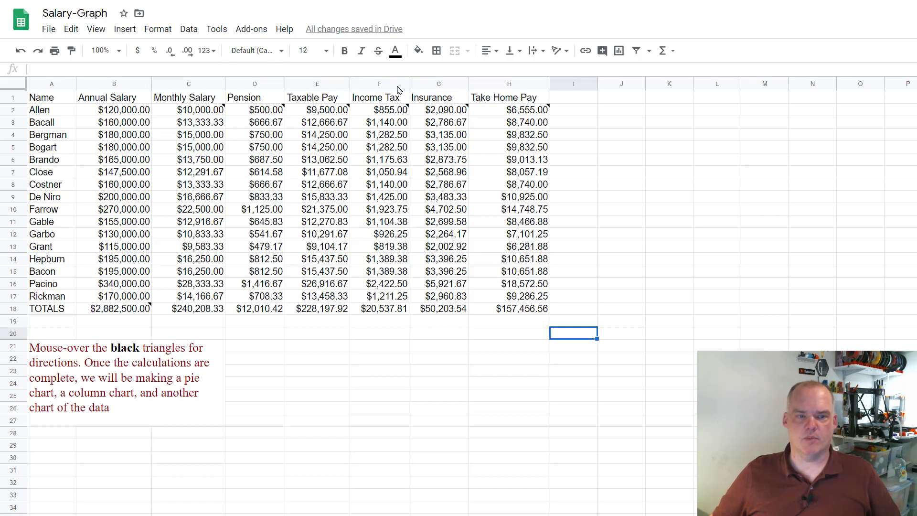
{"action": "left_click", "coordinate": [521, 113]}
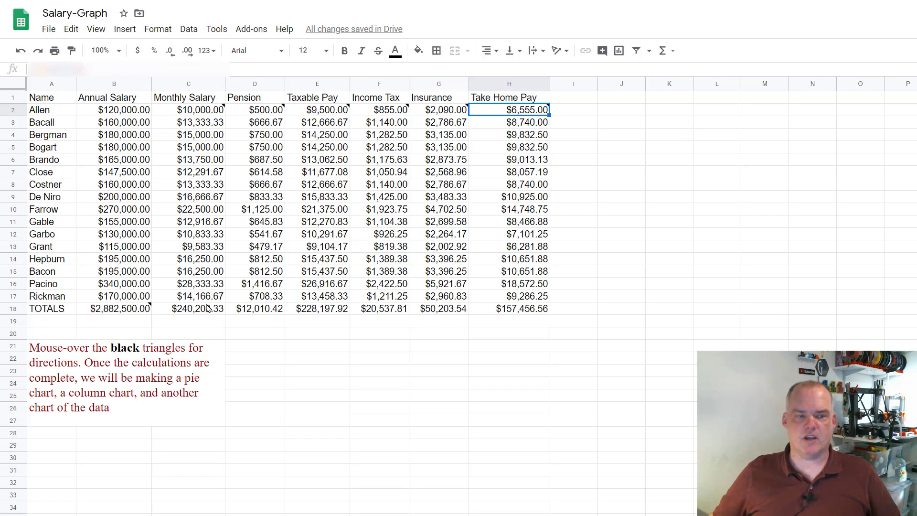
{"action": "left_click", "coordinate": [191, 112]}
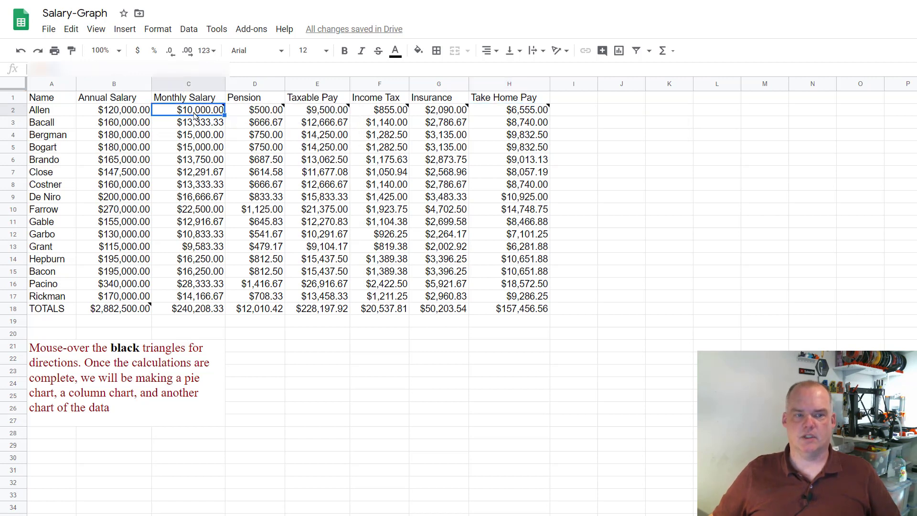
{"action": "left_click", "coordinate": [261, 112]}
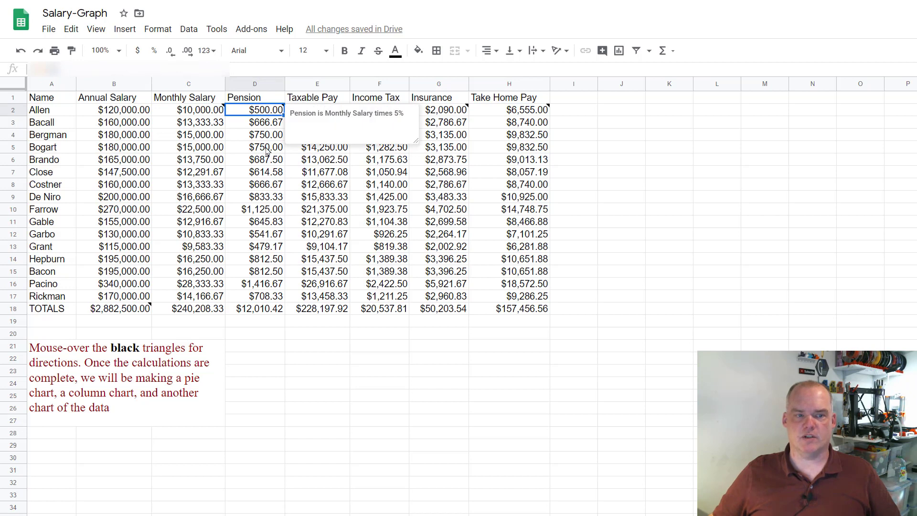
{"action": "left_click", "coordinate": [361, 262]}
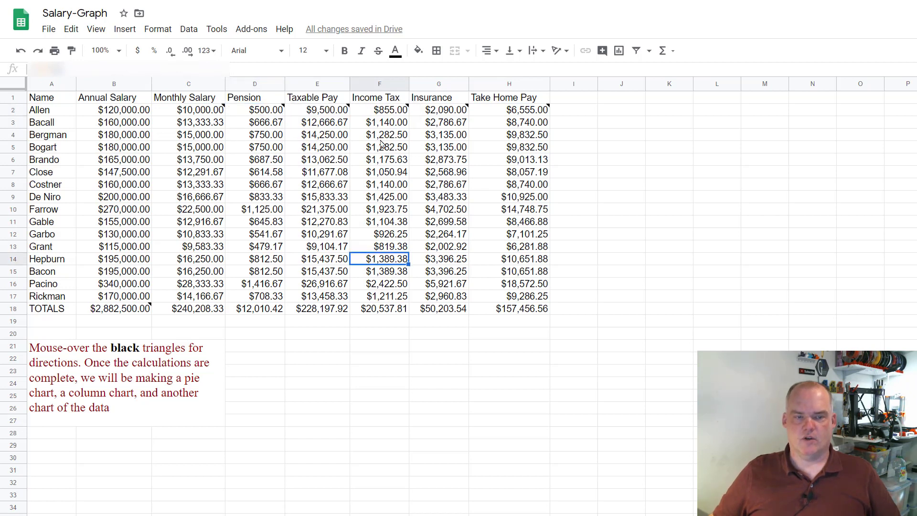
{"action": "mouse_move", "coordinate": [383, 117]}
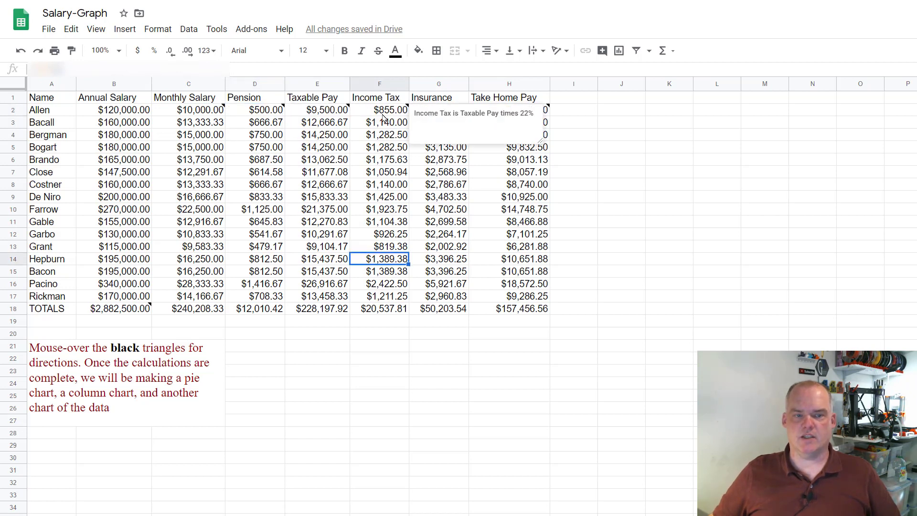
Review the calculated Pension, Taxable Pay, Income Tax, Insurance and Take Home Pay cells in rows 3 and 4.
{"action": "left_click", "coordinate": [277, 125]}
{"action": "left_click", "coordinate": [342, 126]}
{"action": "left_click", "coordinate": [389, 126]}
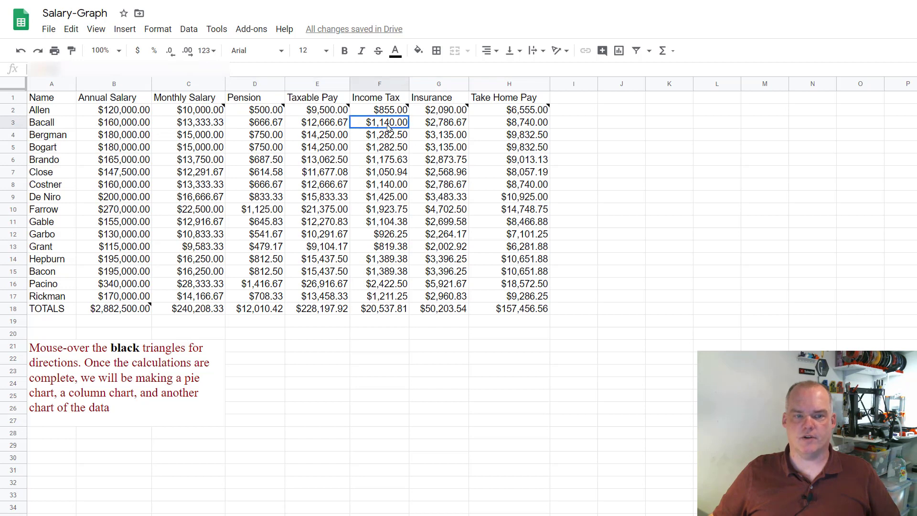
{"action": "left_click", "coordinate": [442, 126]}
{"action": "left_click", "coordinate": [516, 134]}
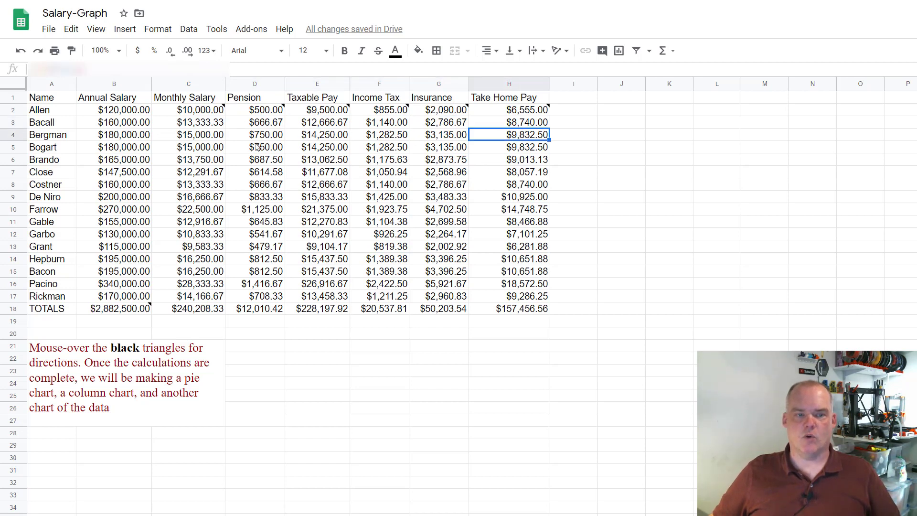
{"action": "left_click", "coordinate": [267, 123]}
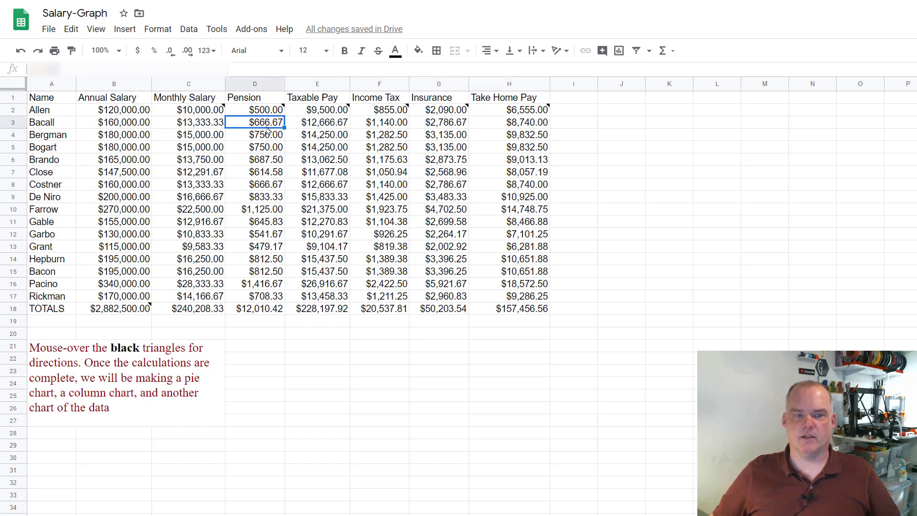
{"action": "left_click", "coordinate": [515, 125]}
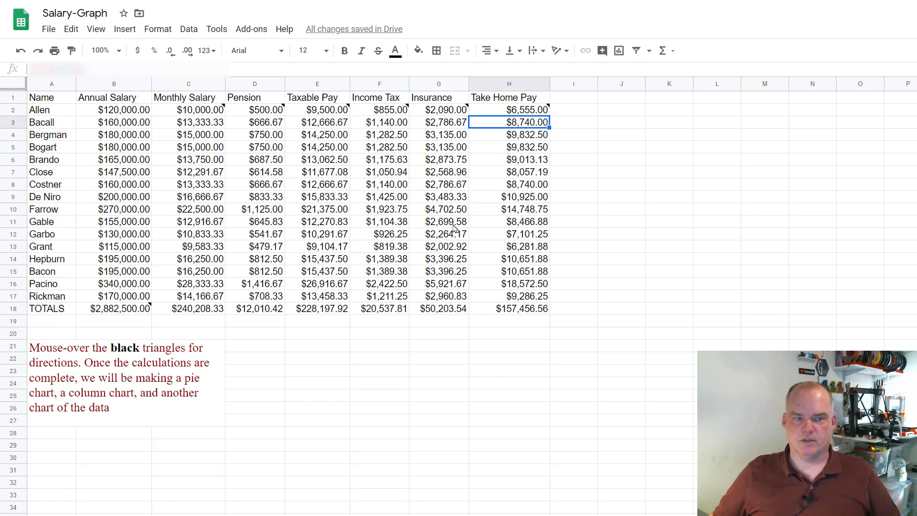
{"action": "mouse_move", "coordinate": [192, 125]}
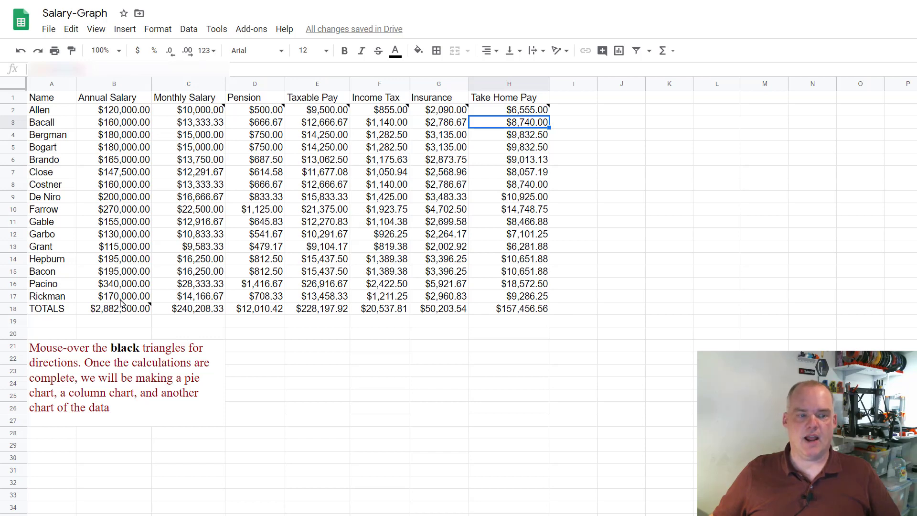
Examine the TOTALS row and the individual Annual Salary values in B2:B17 as possible chart data.
{"action": "left_click", "coordinate": [118, 320]}
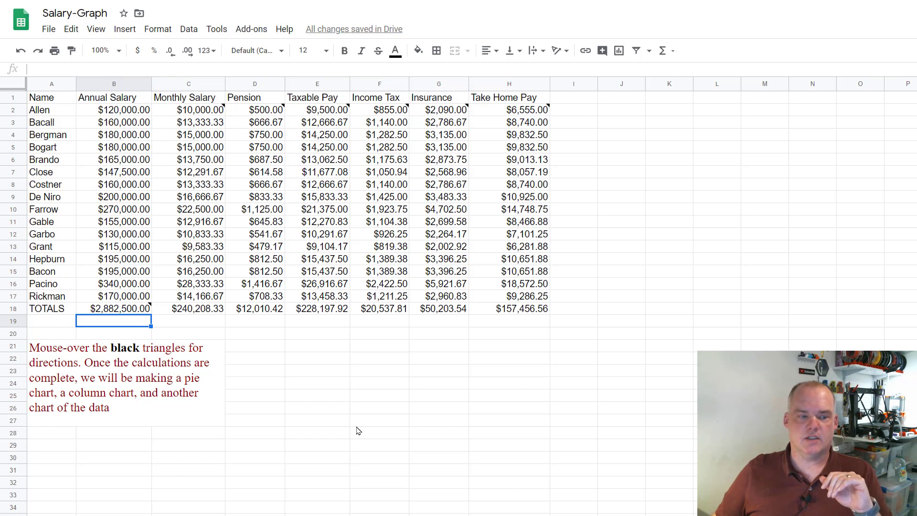
{"action": "mouse_move", "coordinate": [111, 311]}
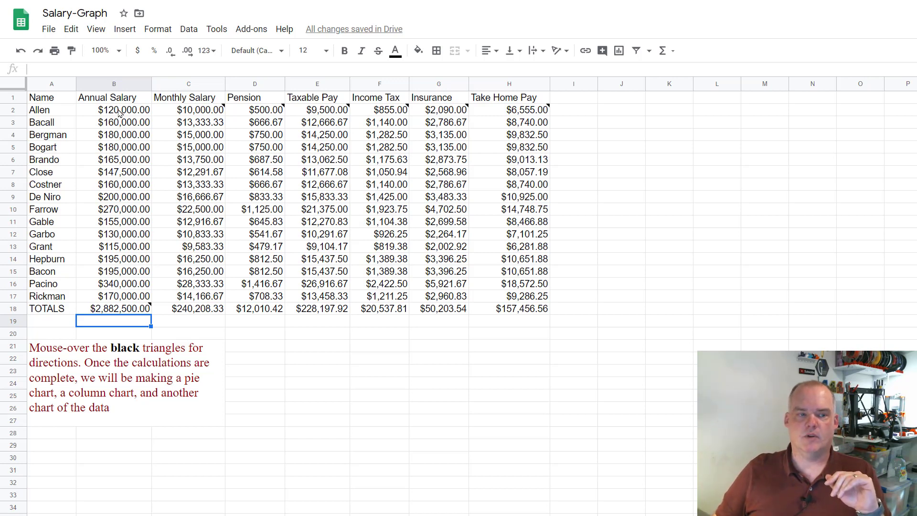
{"action": "left_click_drag", "start_coordinate": [120, 112], "coordinate": [121, 297]}
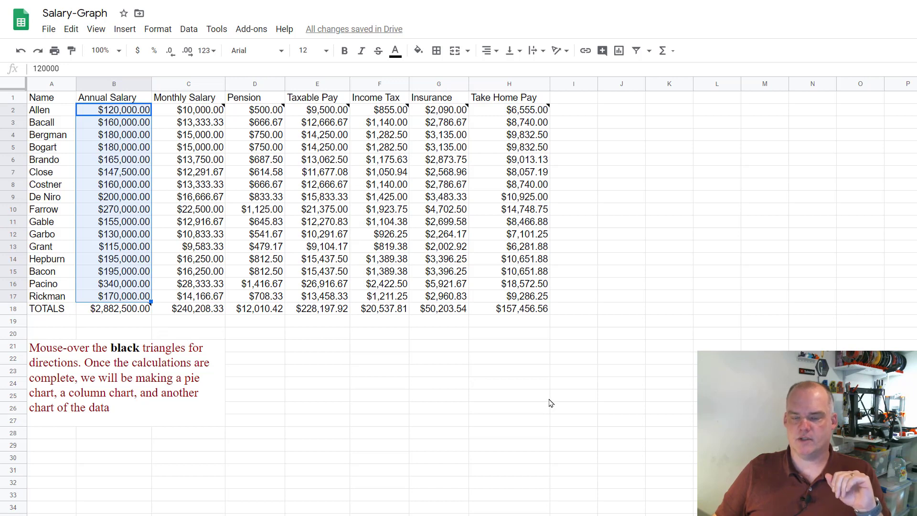
{"action": "left_click", "coordinate": [514, 348]}
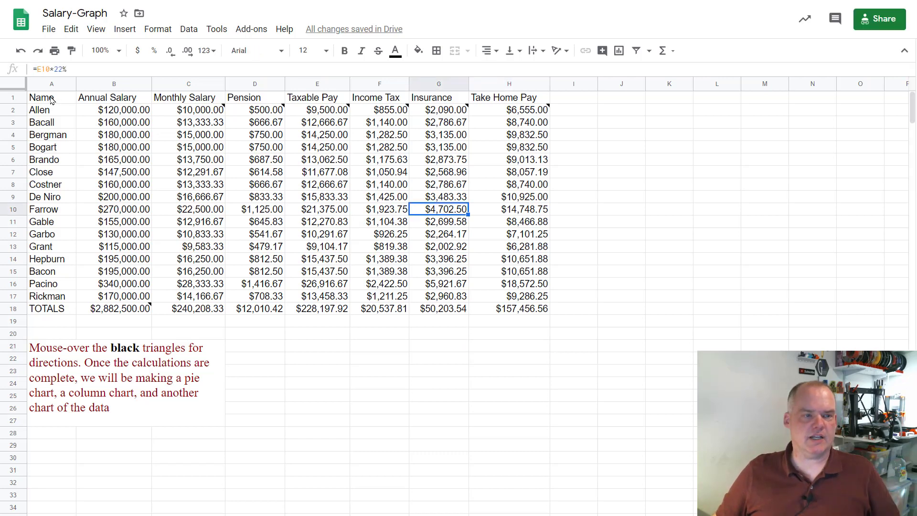
Insert a 3D pie chart of the names and annual salaries in A1:B17, placed over the table's lower rows.
{"action": "left_click_drag", "start_coordinate": [51, 99], "coordinate": [114, 296]}
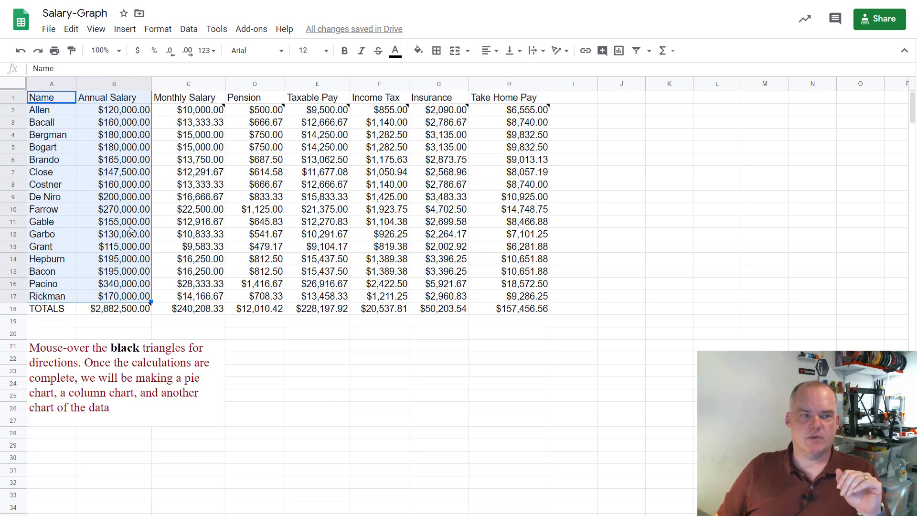
{"action": "left_click", "coordinate": [123, 29]}
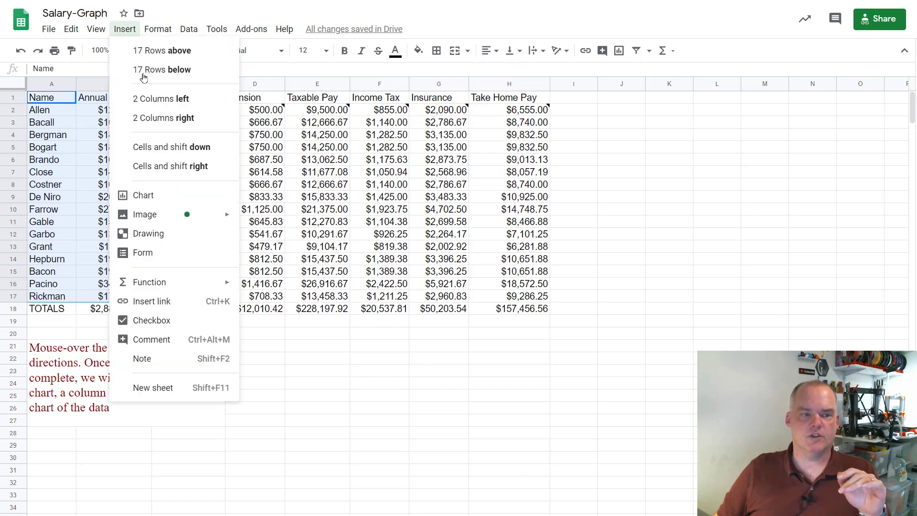
{"action": "left_click", "coordinate": [143, 196]}
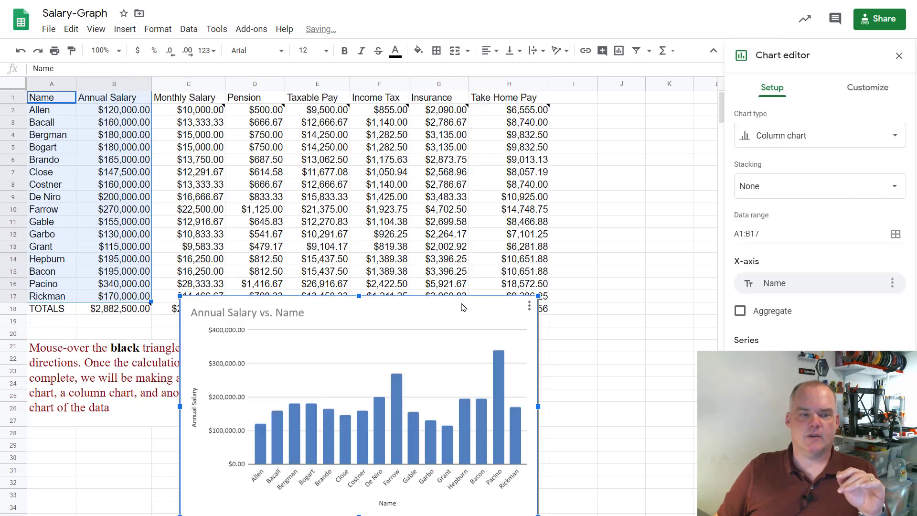
{"action": "left_click_drag", "start_coordinate": [466, 305], "coordinate": [479, 193]}
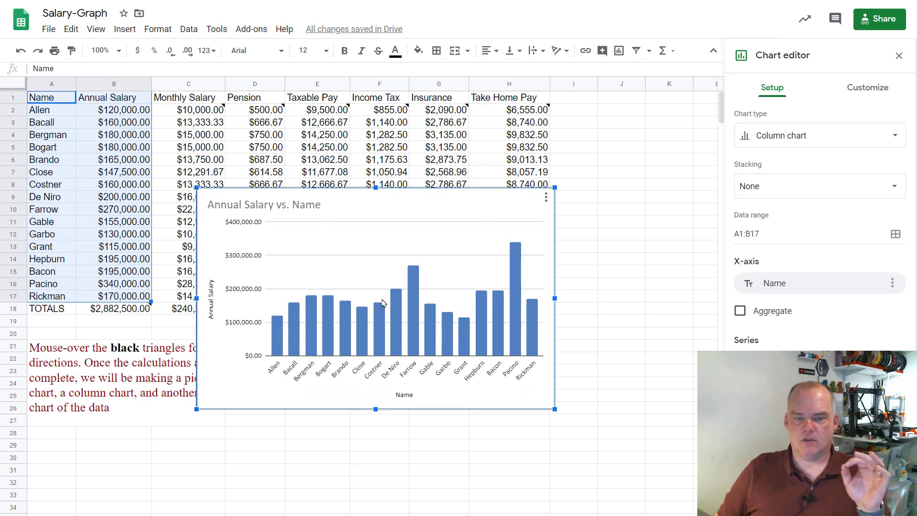
{"action": "left_click", "coordinate": [897, 139]}
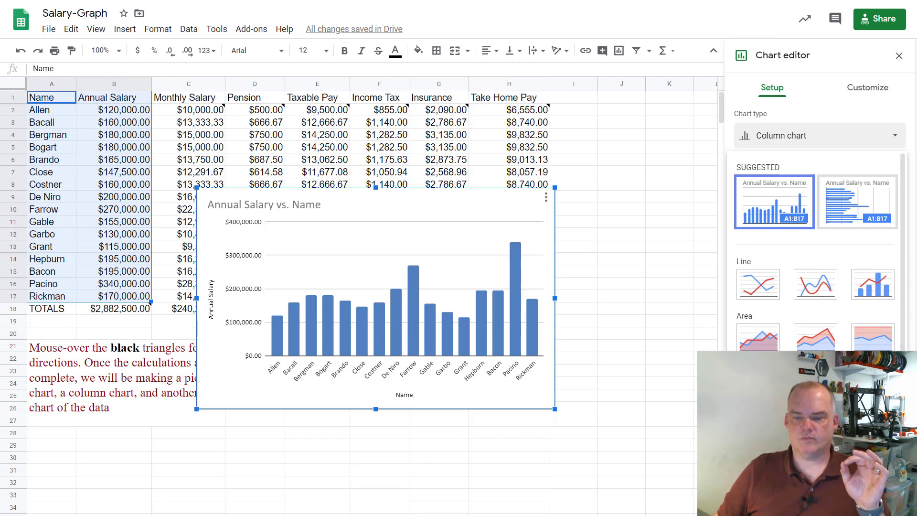
{"action": "left_click", "coordinate": [872, 500]}
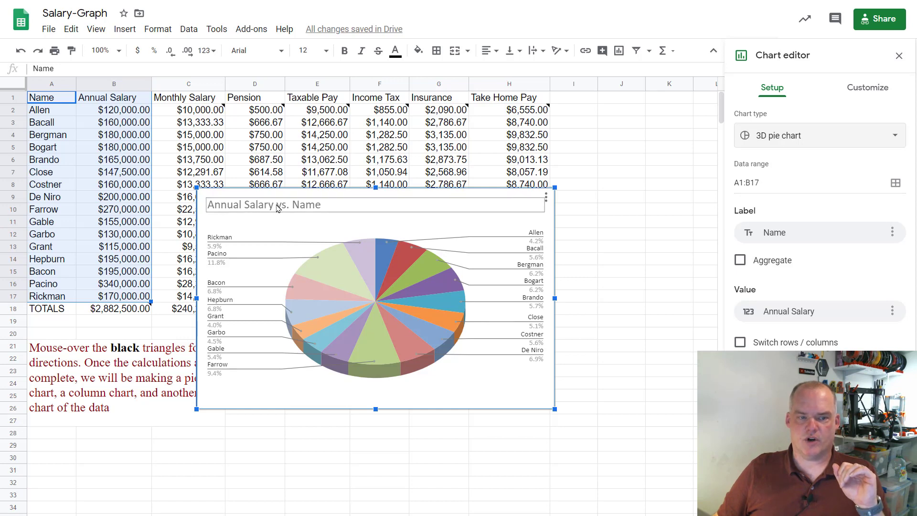
Change the pie chart's title to "Annual Salary" and center it.
{"action": "left_click", "coordinate": [311, 206]}
{"action": "left_click", "coordinate": [328, 206]}
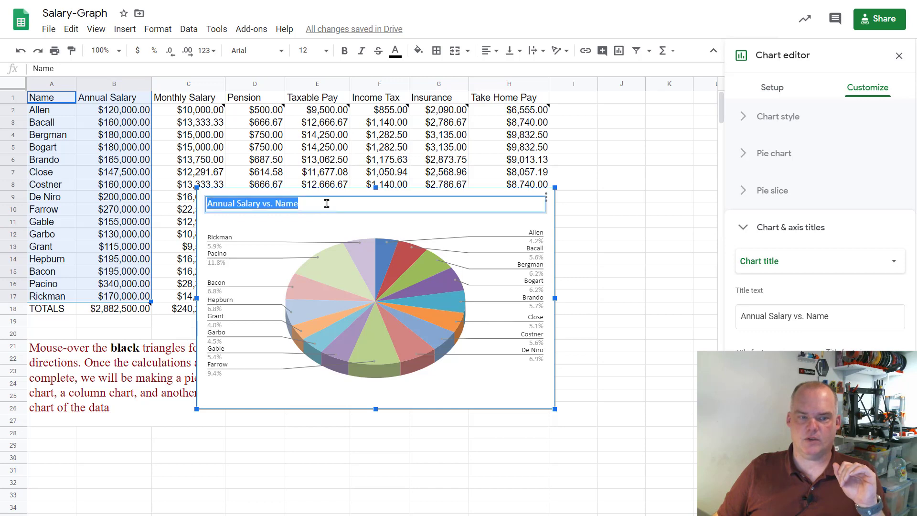
{"action": "left_click", "coordinate": [319, 204]}
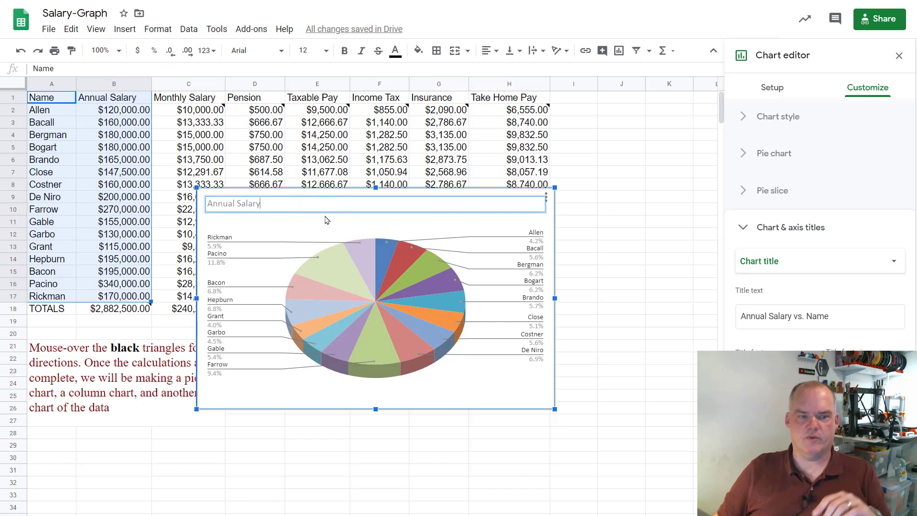
{"action": "key", "text": "Return"}
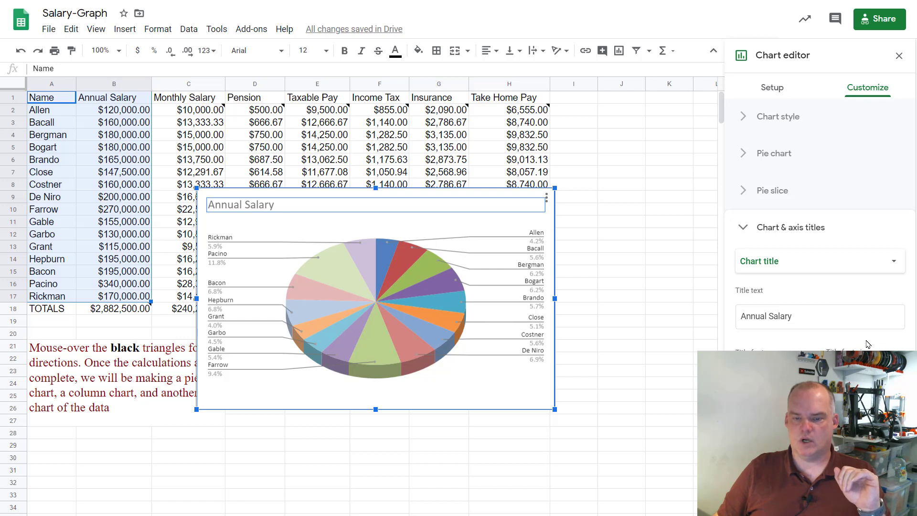
{"action": "left_click", "coordinate": [787, 425]}
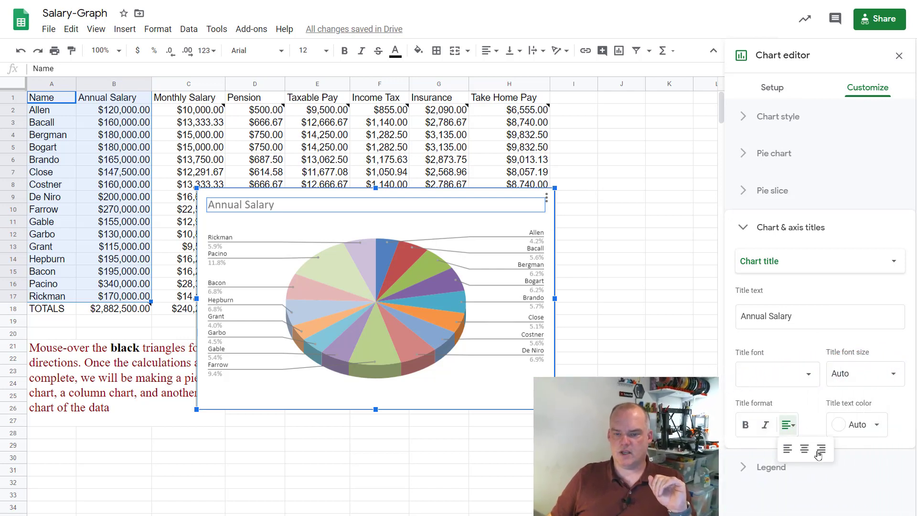
{"action": "left_click", "coordinate": [809, 444]}
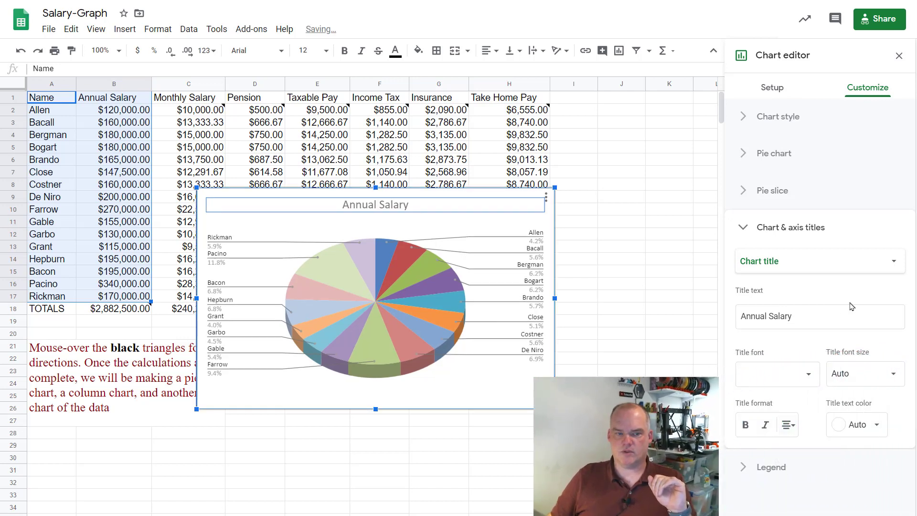
Color the chart title red and make it bold and italic.
{"action": "left_click", "coordinate": [883, 430]}
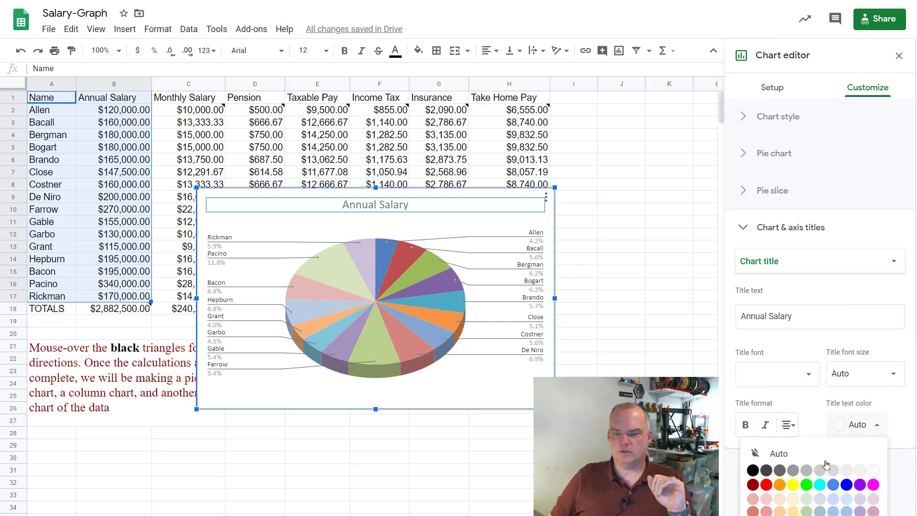
{"action": "left_click", "coordinate": [873, 484]}
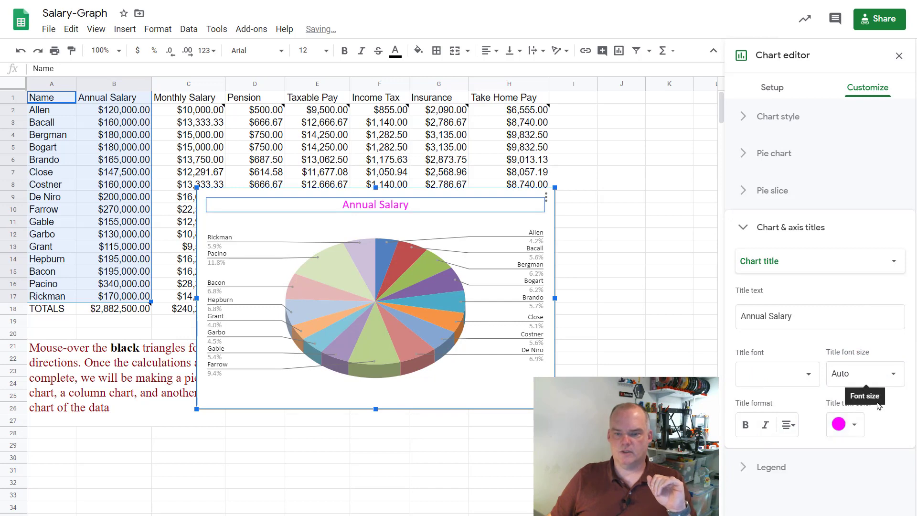
{"action": "left_click", "coordinate": [856, 424]}
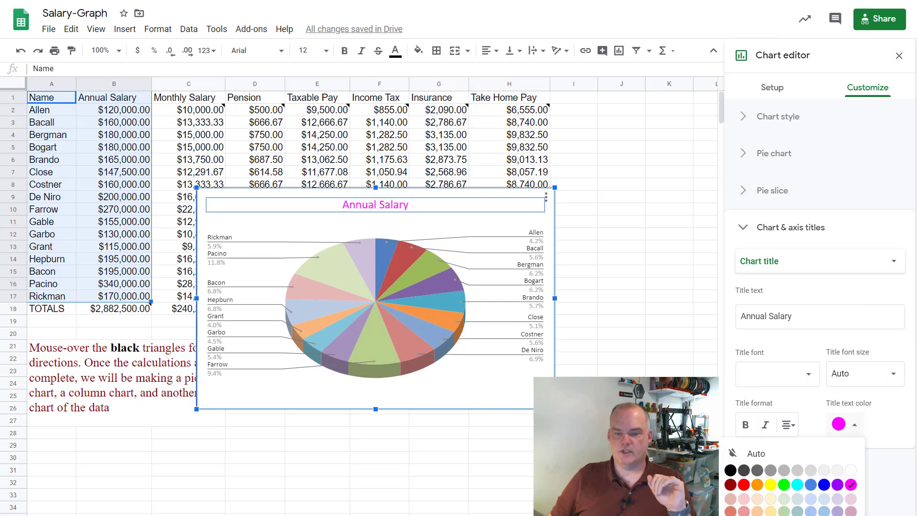
{"action": "left_click", "coordinate": [743, 485]}
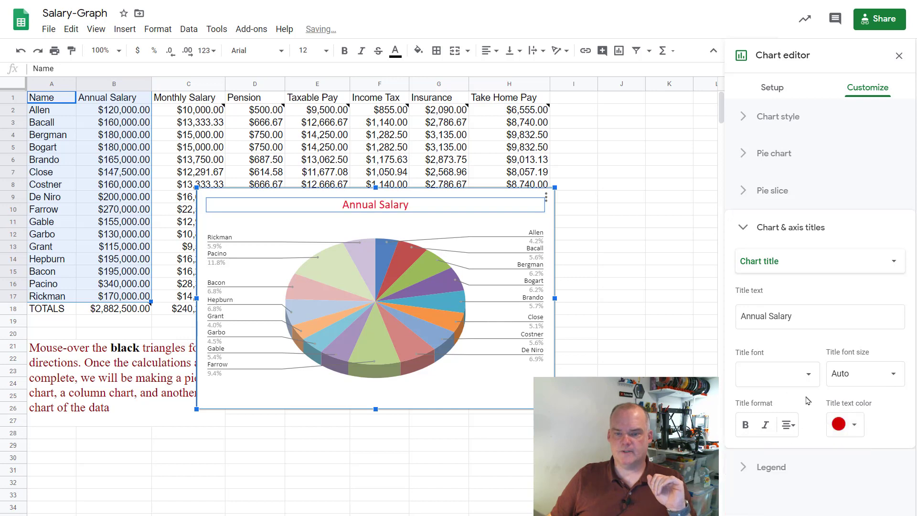
{"action": "left_click", "coordinate": [765, 425]}
{"action": "left_click", "coordinate": [745, 424]}
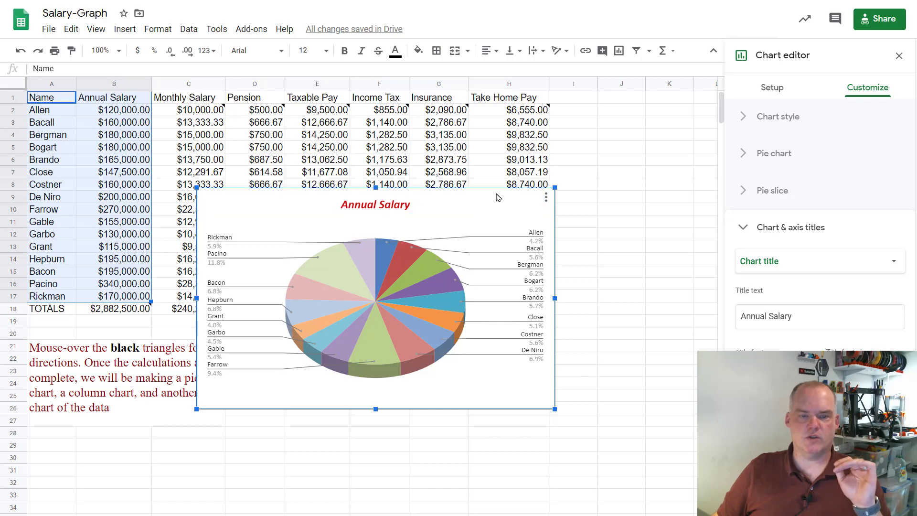
Move the pie chart to its own sheet and check both Sheet1 and the new chart sheet.
{"action": "left_click", "coordinate": [546, 197]}
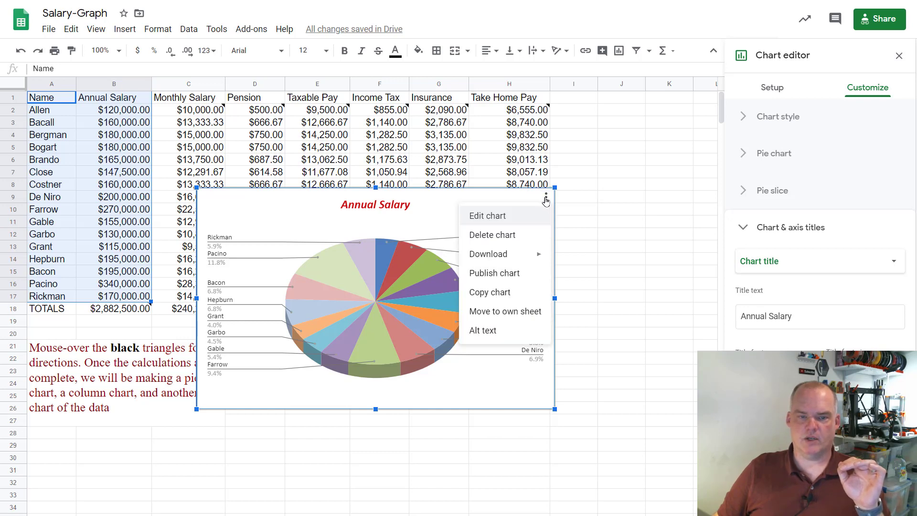
{"action": "left_click", "coordinate": [500, 312]}
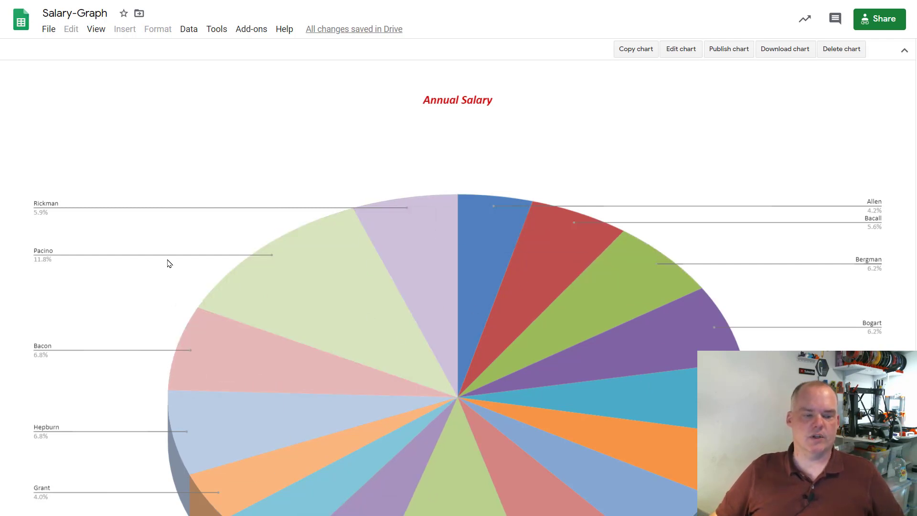
{"action": "left_click_drag", "start_coordinate": [385, 515], "coordinate": [386, 510]}
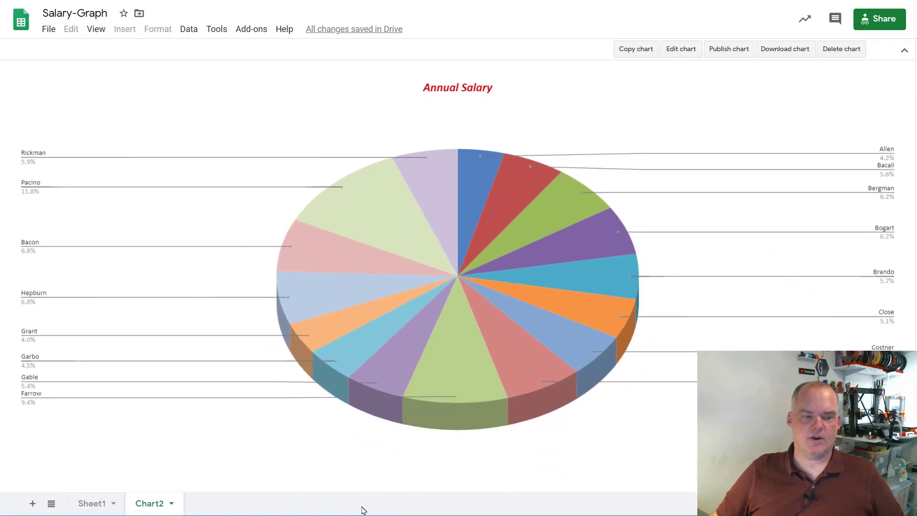
{"action": "left_click", "coordinate": [100, 505]}
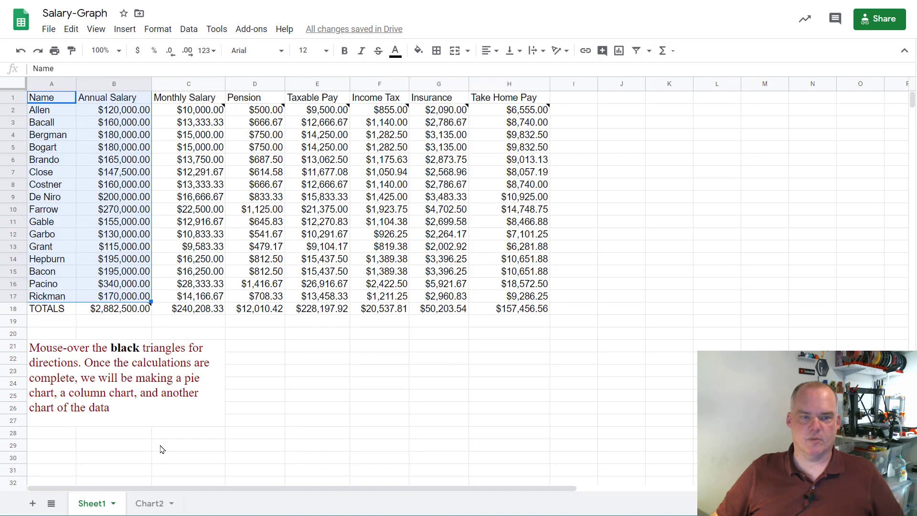
{"action": "left_click", "coordinate": [148, 501]}
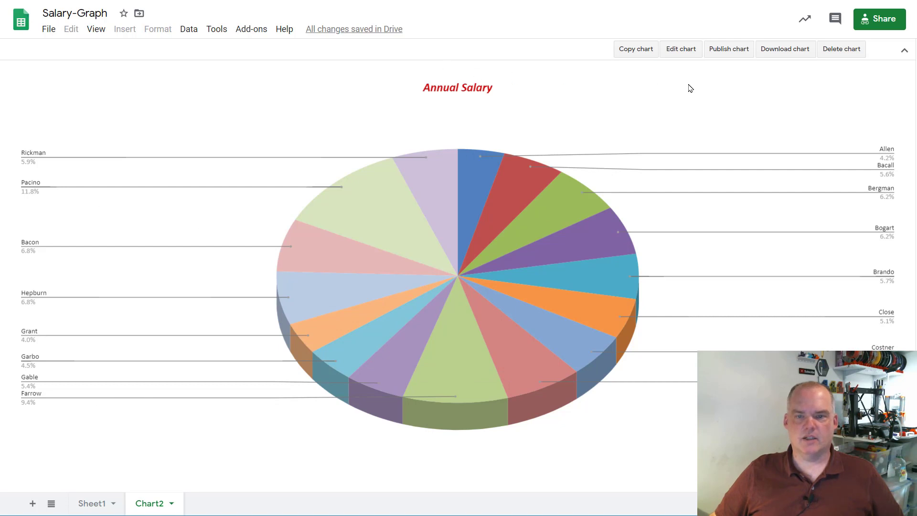
Set the pie chart's background color to light blue and its font to Wide.
{"action": "left_click", "coordinate": [680, 50]}
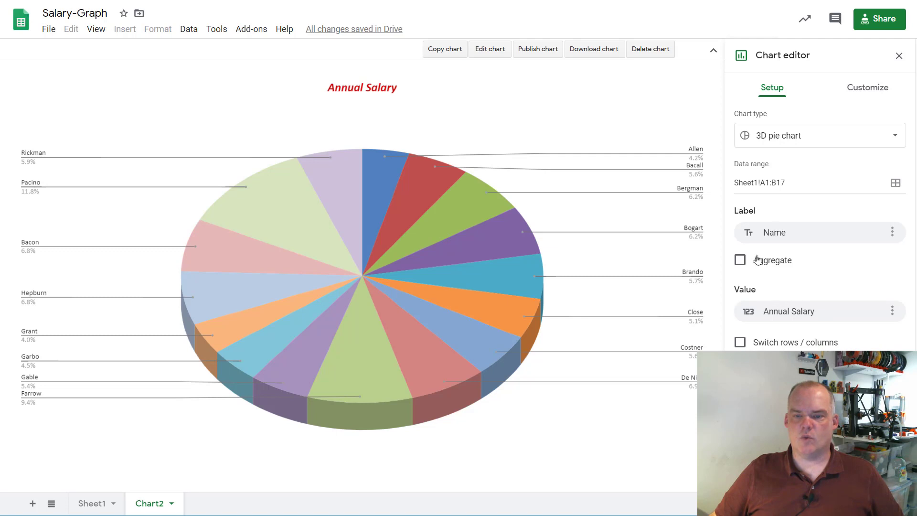
{"action": "left_click", "coordinate": [897, 58]}
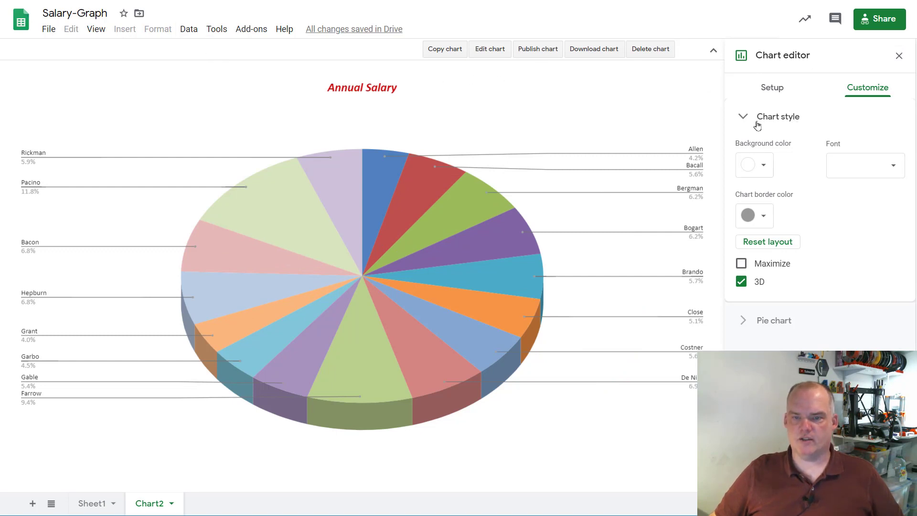
{"action": "left_click", "coordinate": [762, 164]}
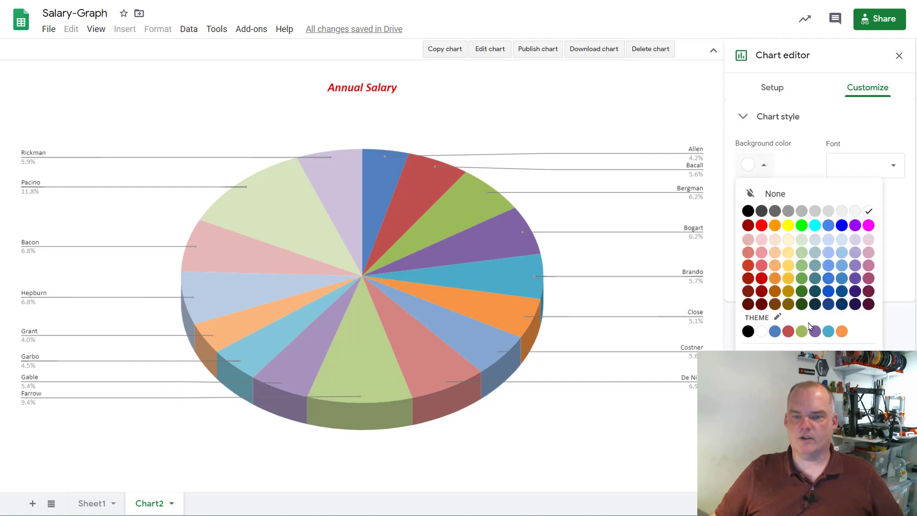
{"action": "left_click", "coordinate": [828, 240]}
{"action": "left_click", "coordinate": [865, 165]}
{"action": "left_click", "coordinate": [856, 222]}
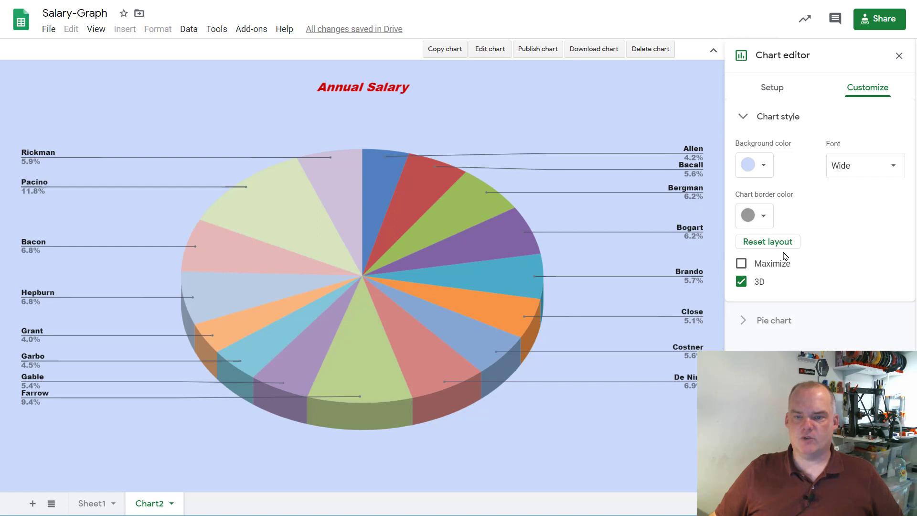
Review the pie chart and pie slice customization options and close the chart editor.
{"action": "left_click", "coordinate": [744, 323]}
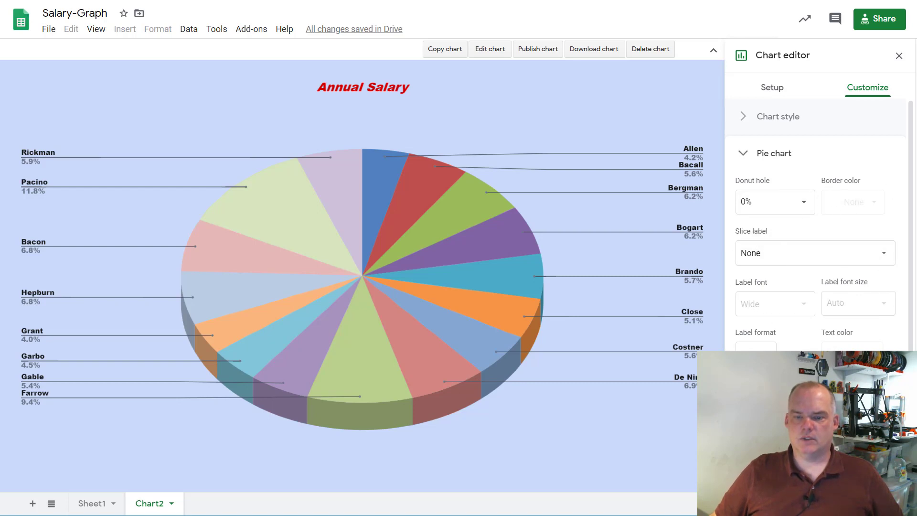
{"action": "left_click", "coordinate": [771, 382]}
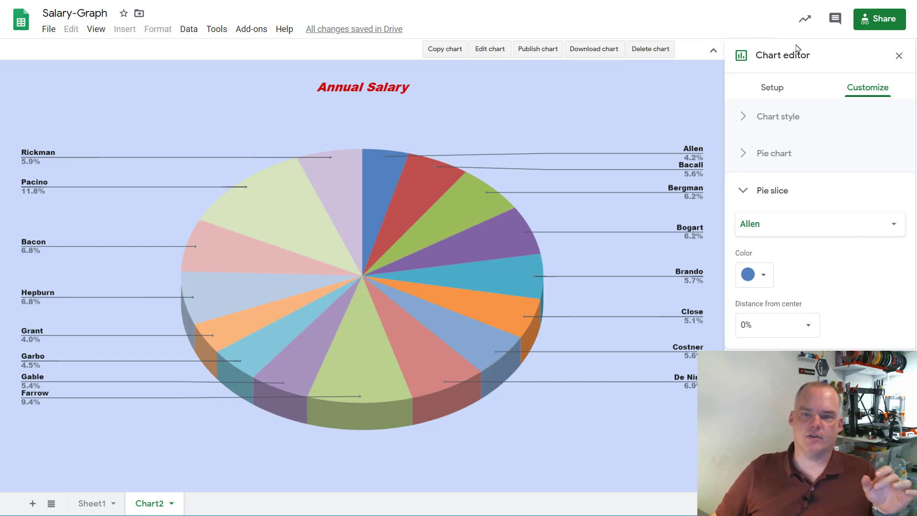
{"action": "left_click", "coordinate": [899, 55]}
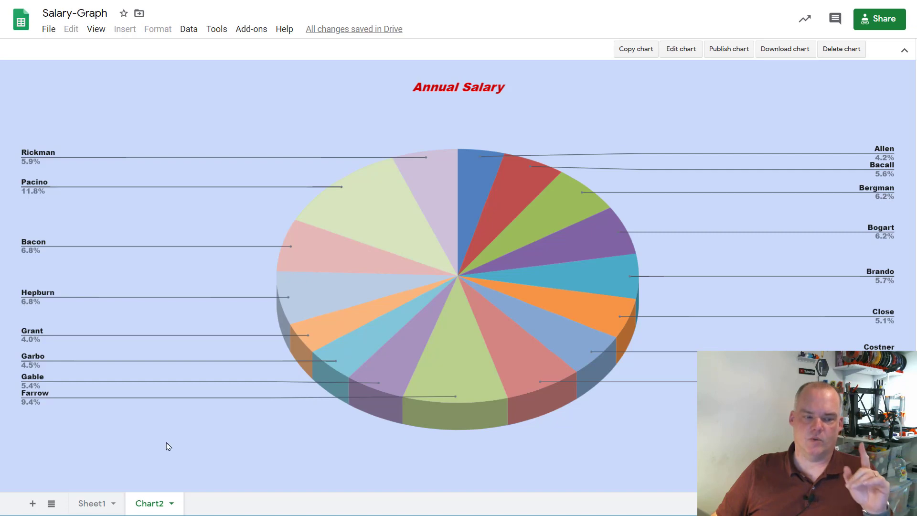
Insert a column chart of names and annual salaries from A1:B17 on Sheet1 and reposition it below the top data rows.
{"action": "left_click", "coordinate": [94, 505]}
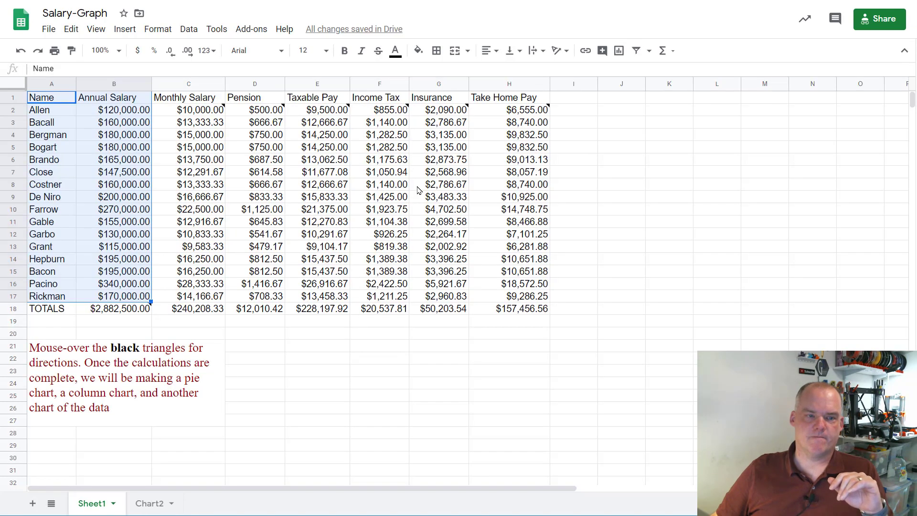
{"action": "left_click", "coordinate": [50, 100]}
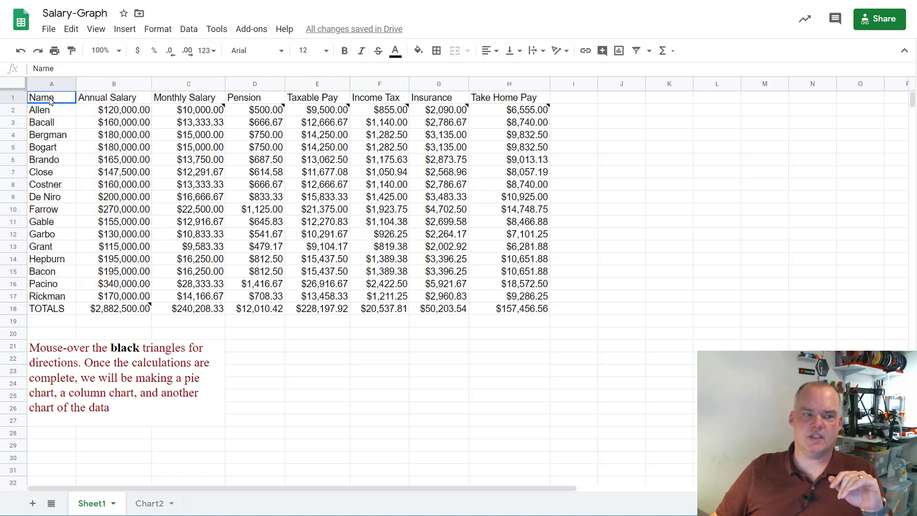
{"action": "left_click_drag", "start_coordinate": [121, 101], "coordinate": [130, 298]}
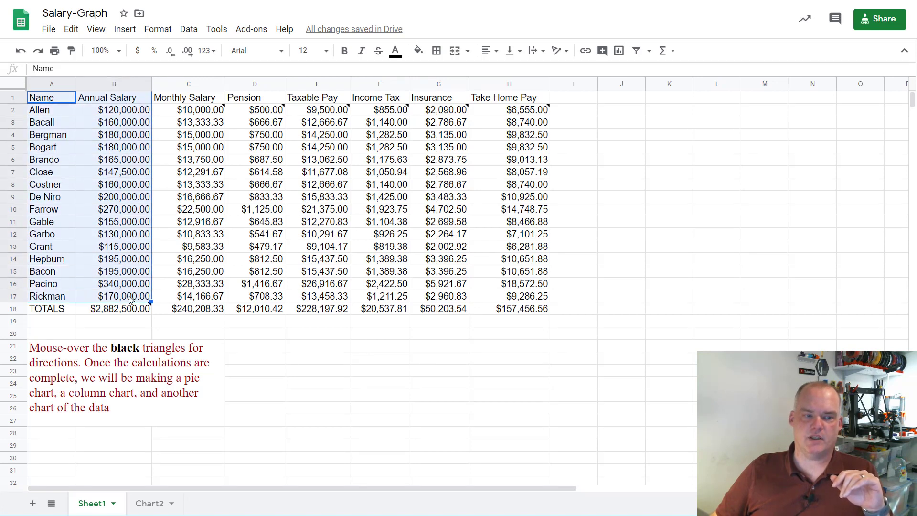
{"action": "left_click", "coordinate": [126, 30]}
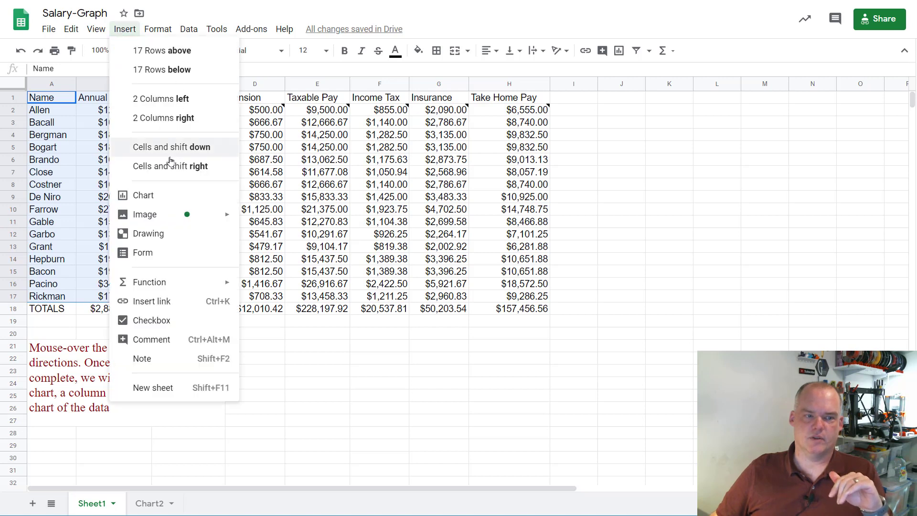
{"action": "left_click", "coordinate": [149, 195]}
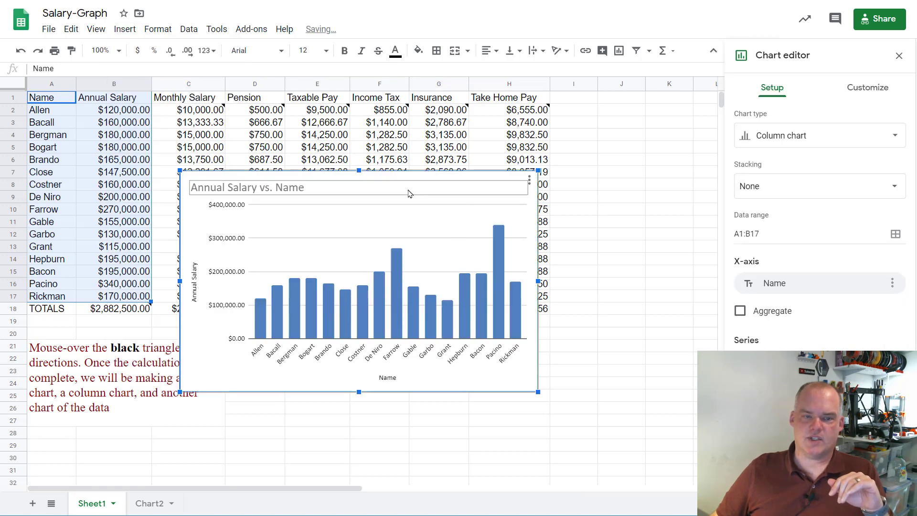
{"action": "left_click_drag", "start_coordinate": [429, 172], "coordinate": [483, 202]}
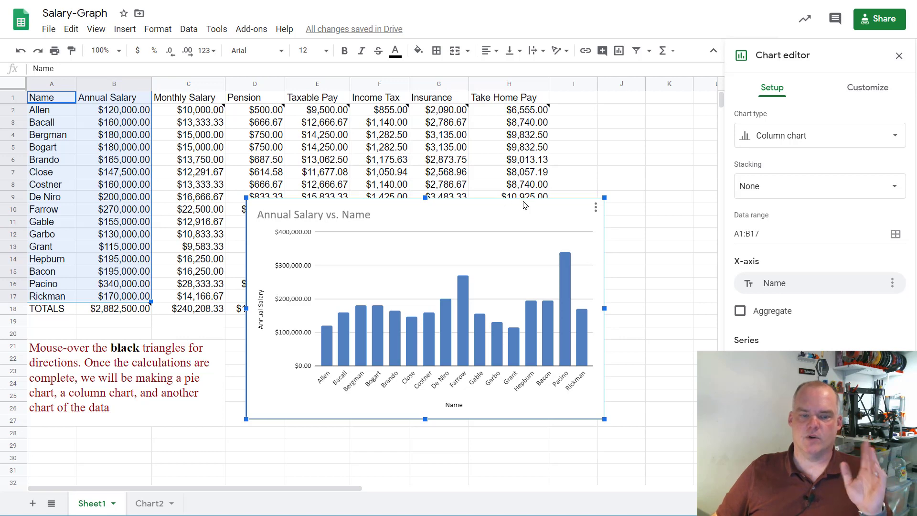
Delete the column chart's horizontal axis title and move the chart to its own sheet.
{"action": "left_click", "coordinate": [481, 409]}
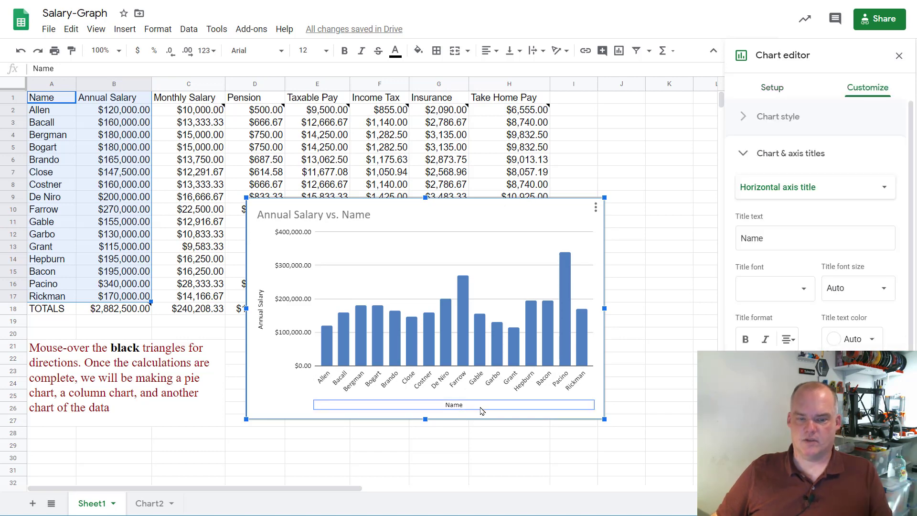
{"action": "key", "text": "Delete"}
{"action": "left_click", "coordinate": [595, 207]}
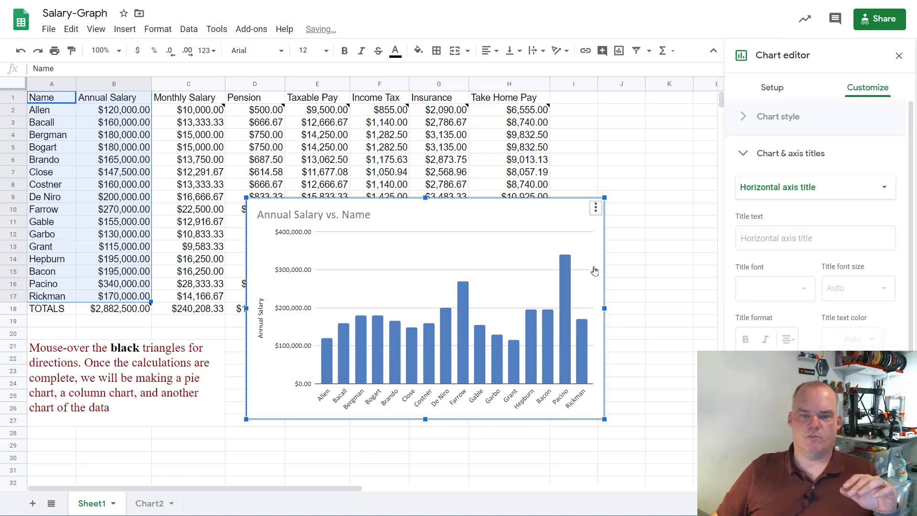
{"action": "mouse_move", "coordinate": [592, 273]}
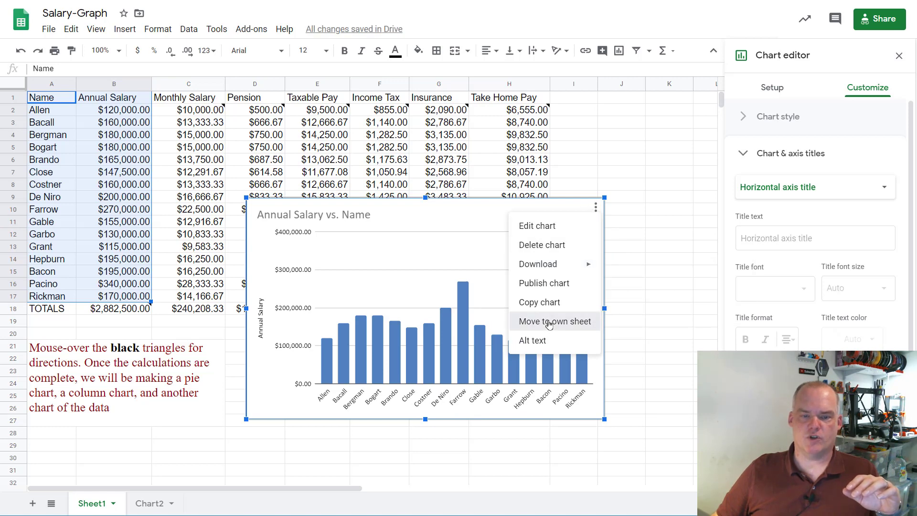
{"action": "left_click", "coordinate": [547, 323]}
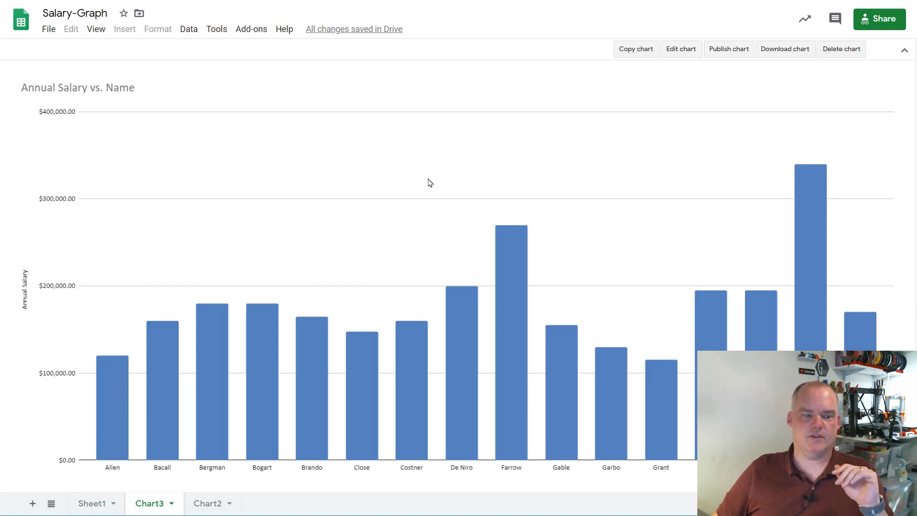
Set the annual salary in cell B16 of Sheet1 to 34000.
{"action": "key", "text": "ctrl+shift+Page_Up"}
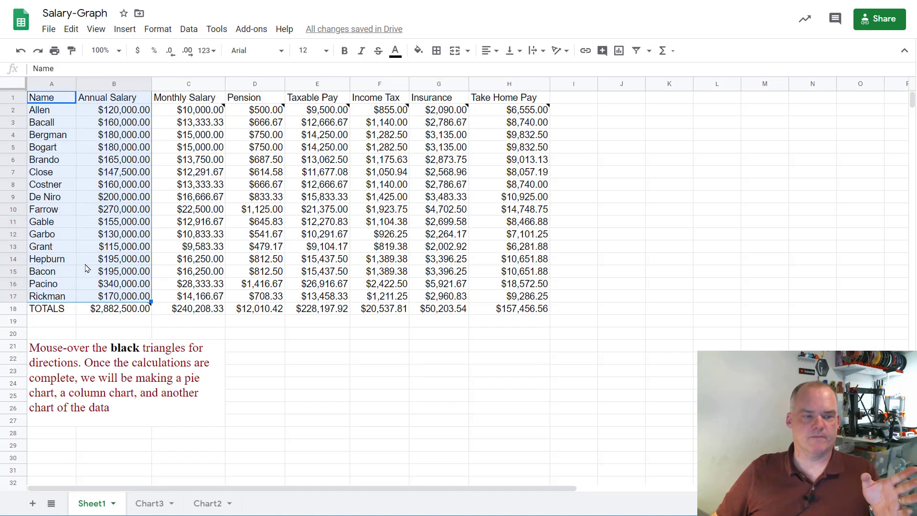
{"action": "left_click", "coordinate": [120, 276]}
{"action": "left_click", "coordinate": [133, 285]}
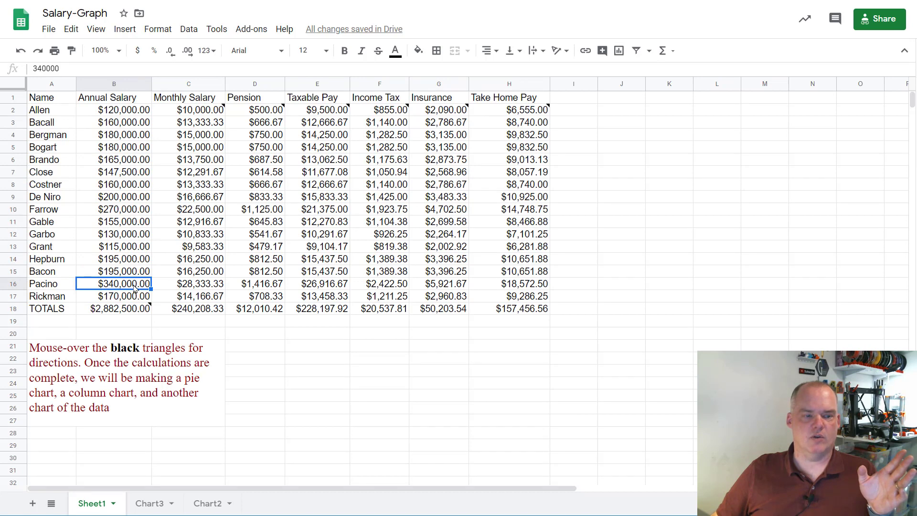
{"action": "double_click", "coordinate": [134, 287]}
{"action": "key", "text": "BackSpace"}
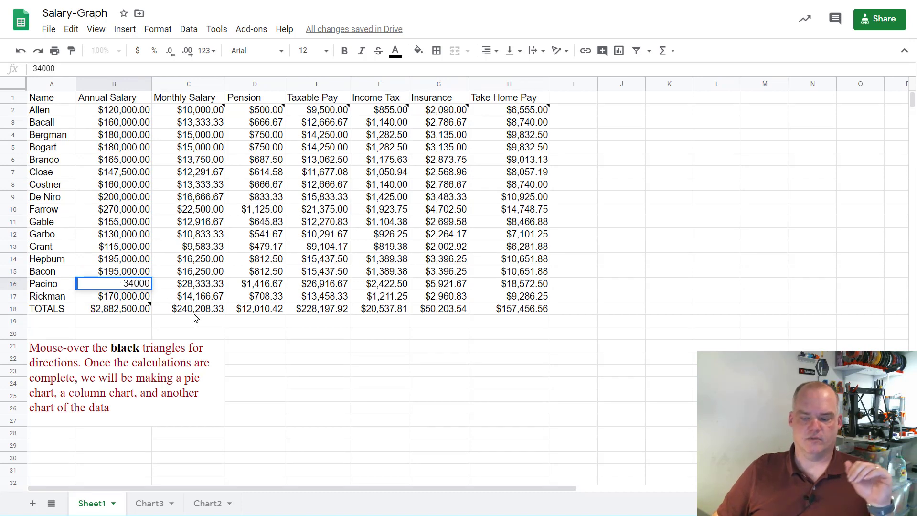
{"action": "key", "text": "Return"}
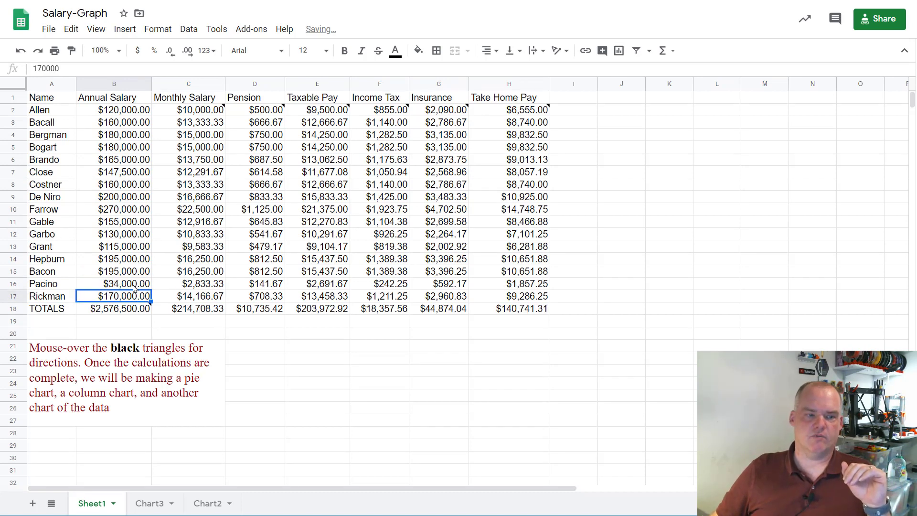
{"action": "left_click", "coordinate": [135, 287]}
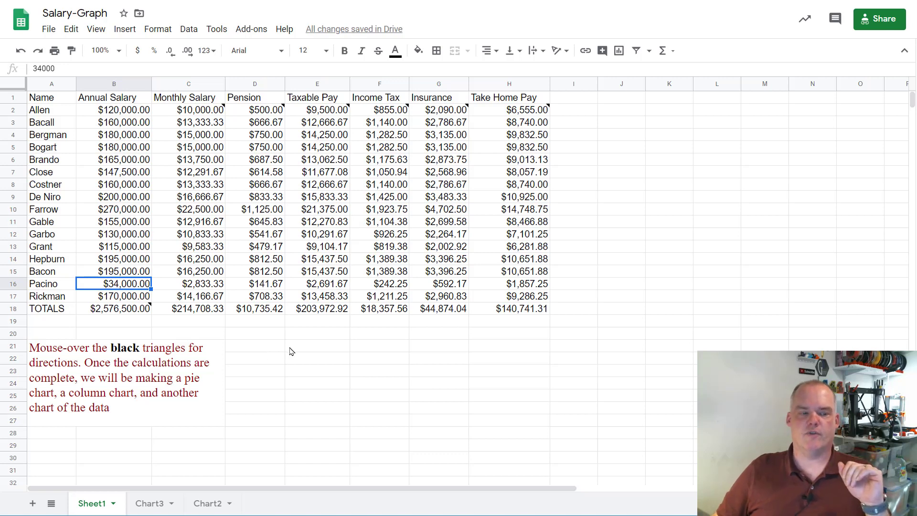
Check how the pie chart and the column chart reflect the edited salary in B16.
{"action": "left_click", "coordinate": [210, 503]}
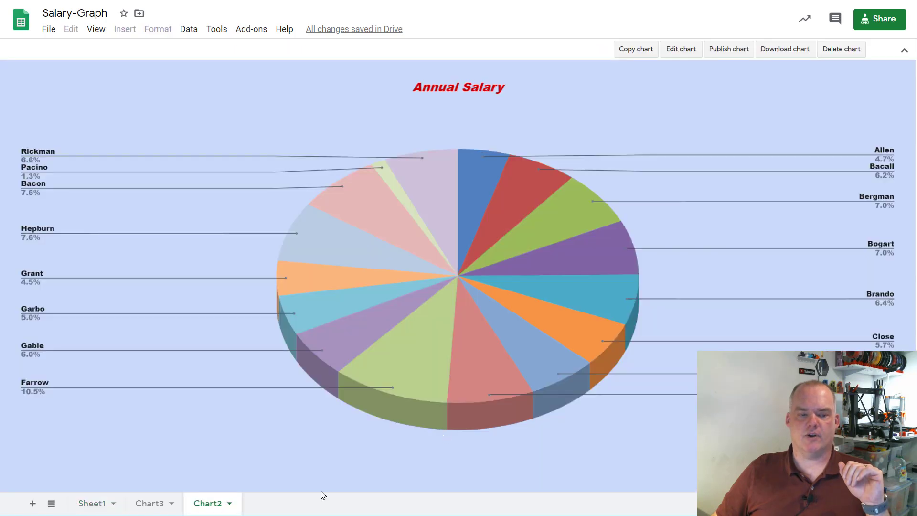
{"action": "left_click", "coordinate": [149, 503]}
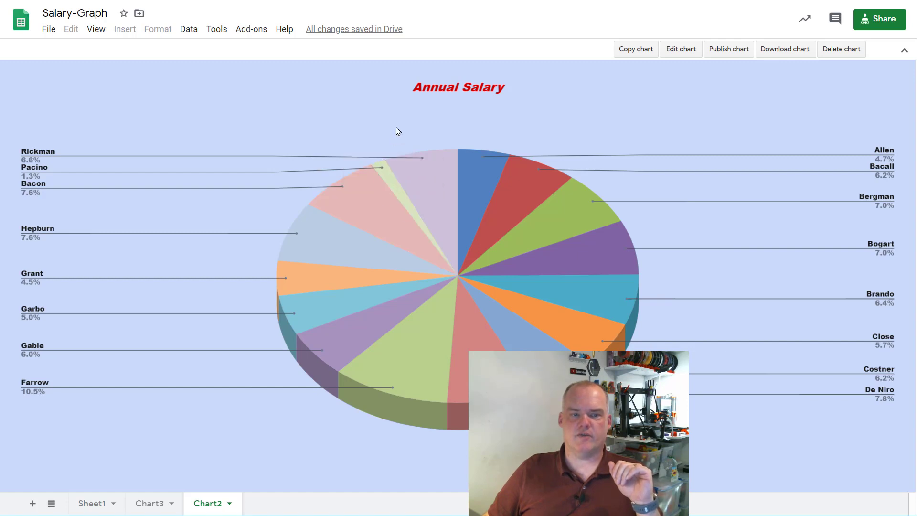
{"action": "mouse_move", "coordinate": [390, 181]}
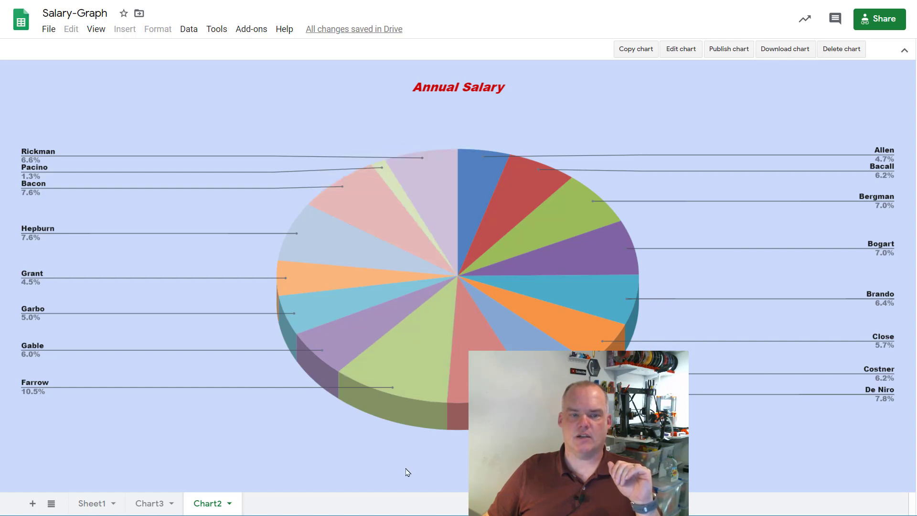
{"action": "left_click", "coordinate": [149, 503]}
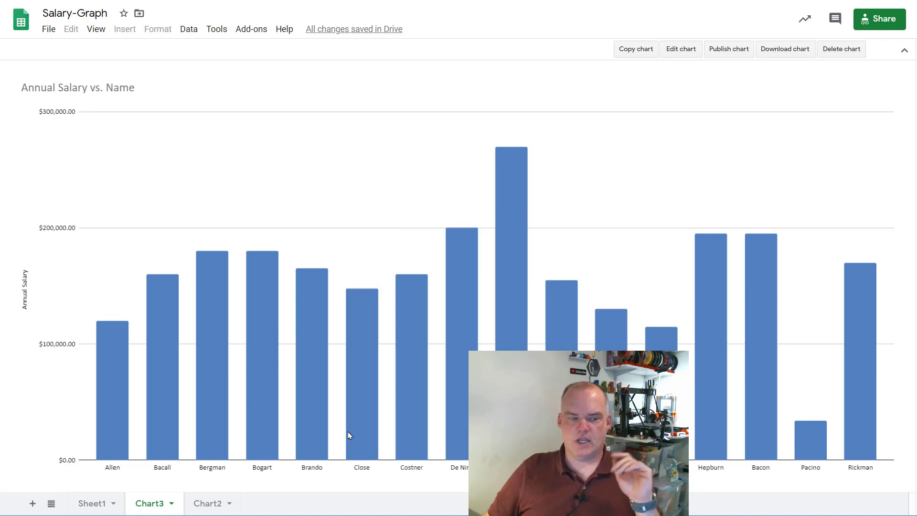
Set the annual salary in cell B16 of Sheet1 back to 340000.
{"action": "left_click", "coordinate": [92, 502]}
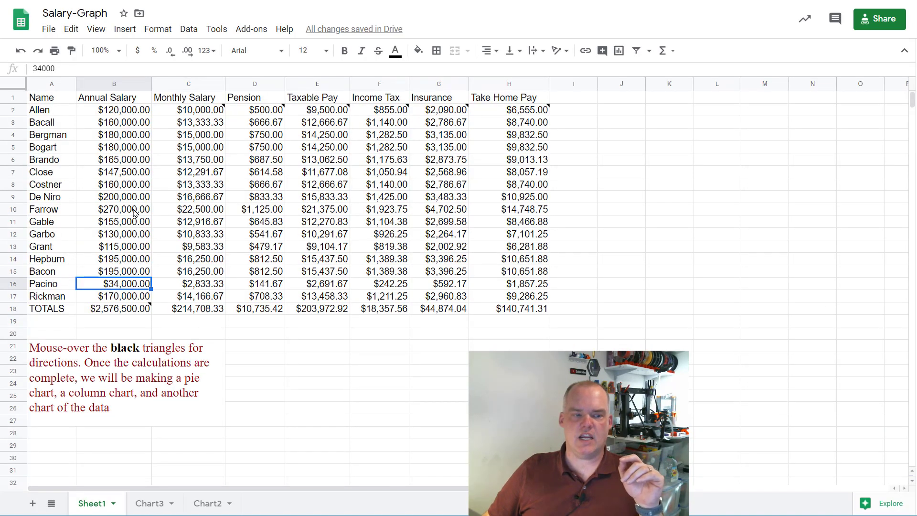
{"action": "double_click", "coordinate": [138, 285]}
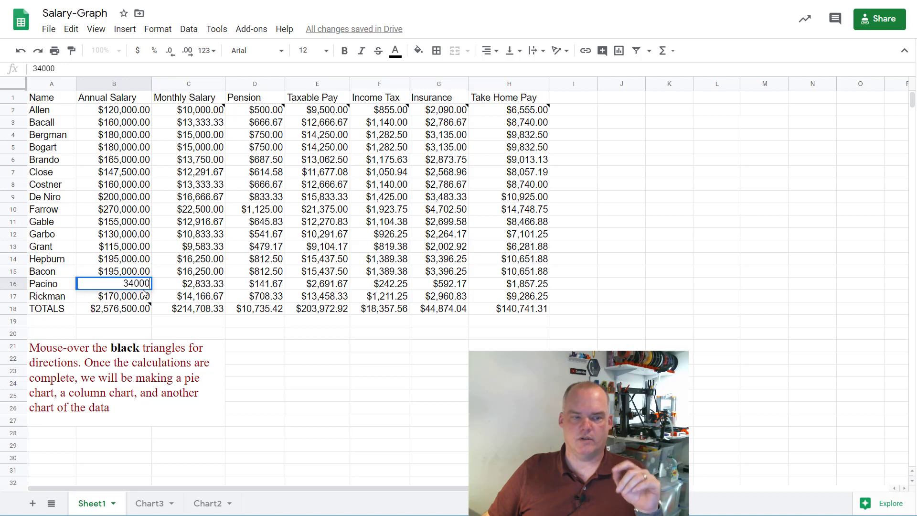
{"action": "type", "text": "0"}
{"action": "key", "text": "Return"}
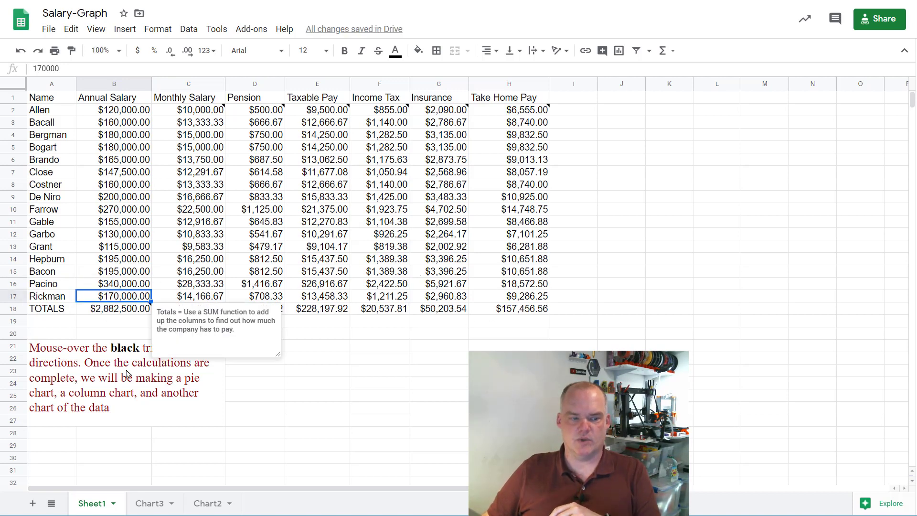
Check the column chart and pie chart sheets after restoring the salary.
{"action": "left_click", "coordinate": [155, 504]}
{"action": "mouse_move", "coordinate": [820, 407]}
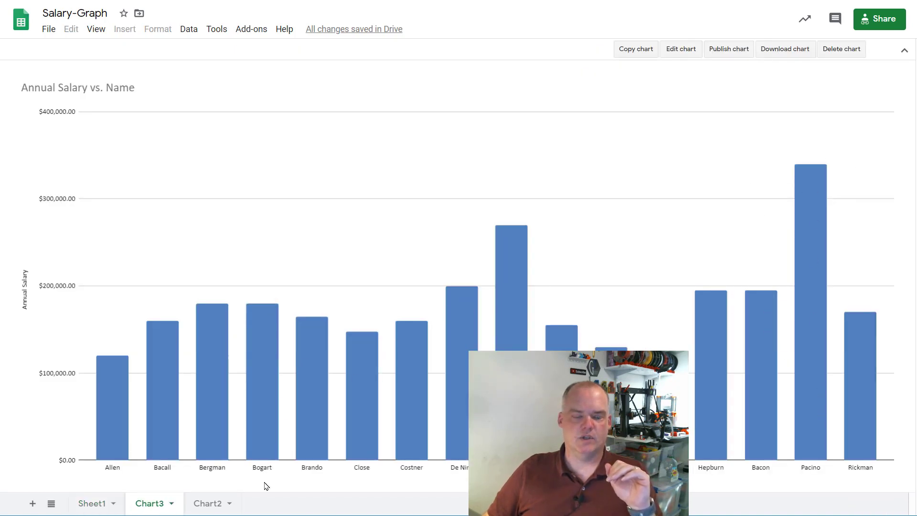
{"action": "left_click", "coordinate": [207, 503]}
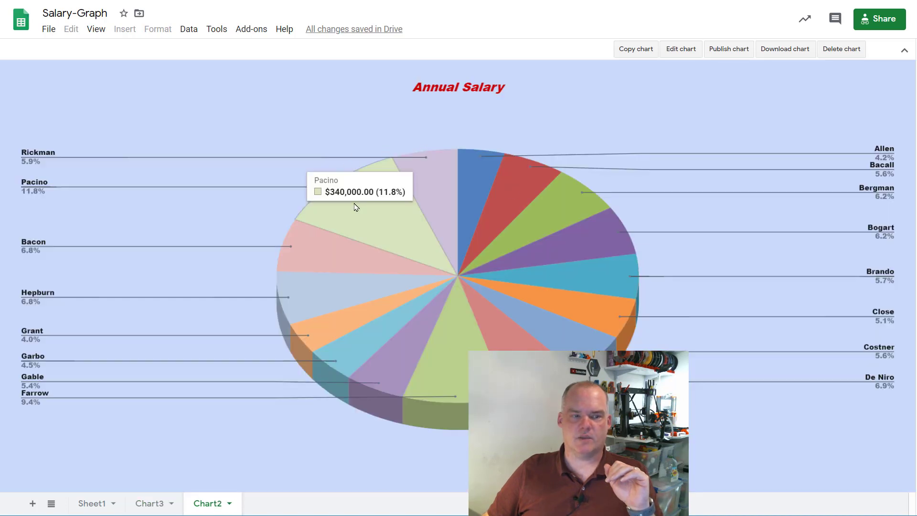
{"action": "mouse_move", "coordinate": [377, 285]}
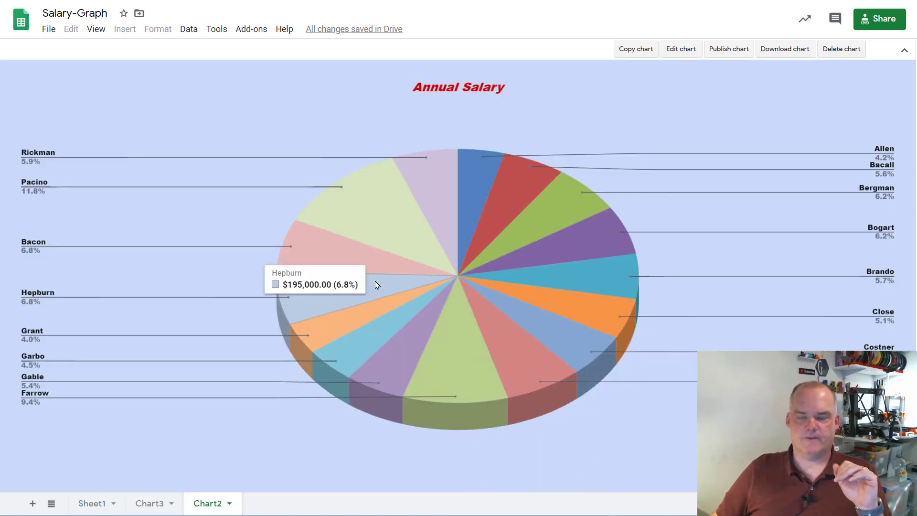
Return to Sheet1 and review the calculated columns from Monthly Salary to Take Home Pay.
{"action": "left_click", "coordinate": [92, 504]}
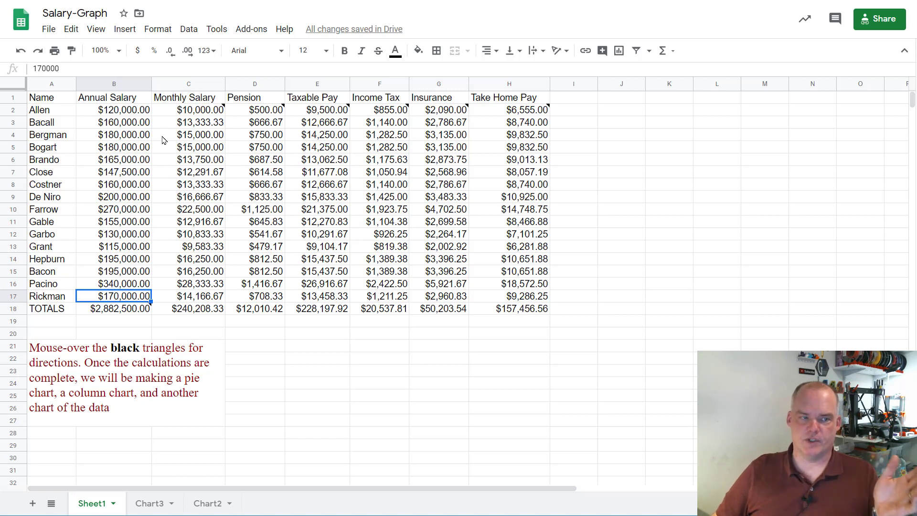
{"action": "mouse_move", "coordinate": [198, 113]}
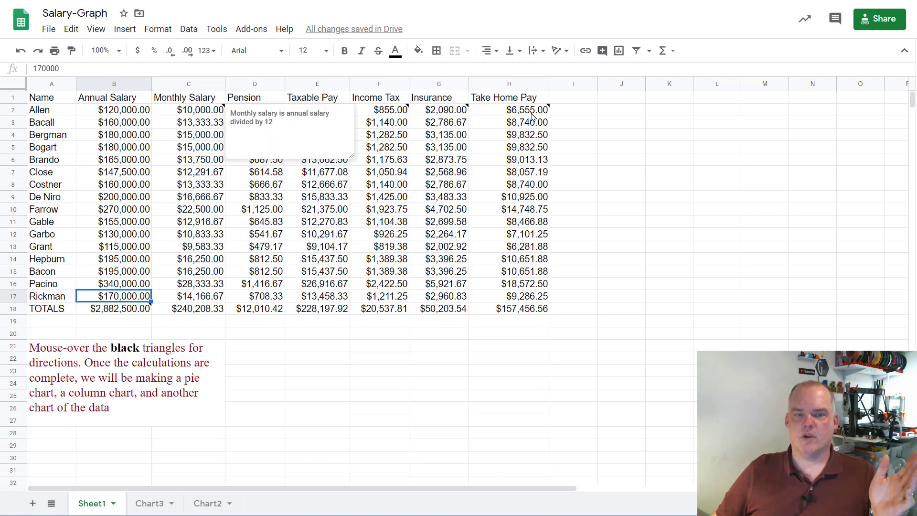
{"action": "mouse_move", "coordinate": [532, 114]}
{"action": "left_click", "coordinate": [611, 363]}
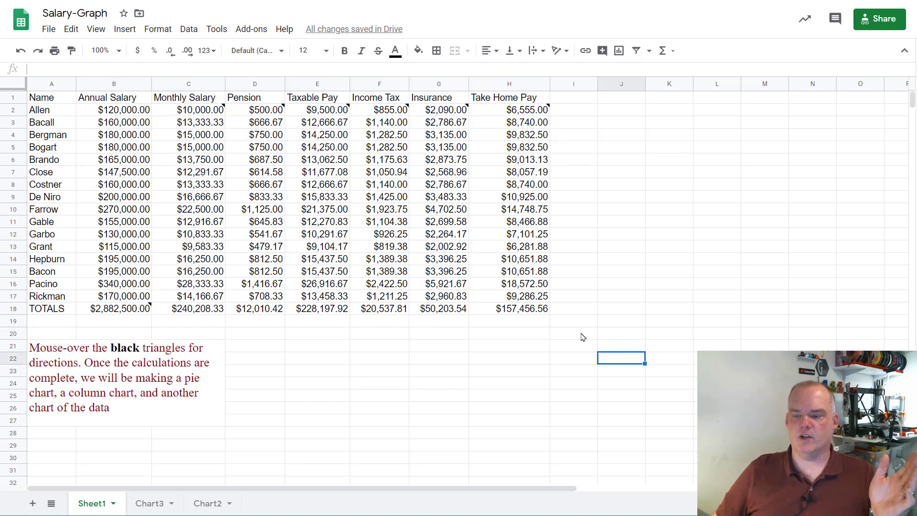
{"action": "left_click", "coordinate": [336, 160]}
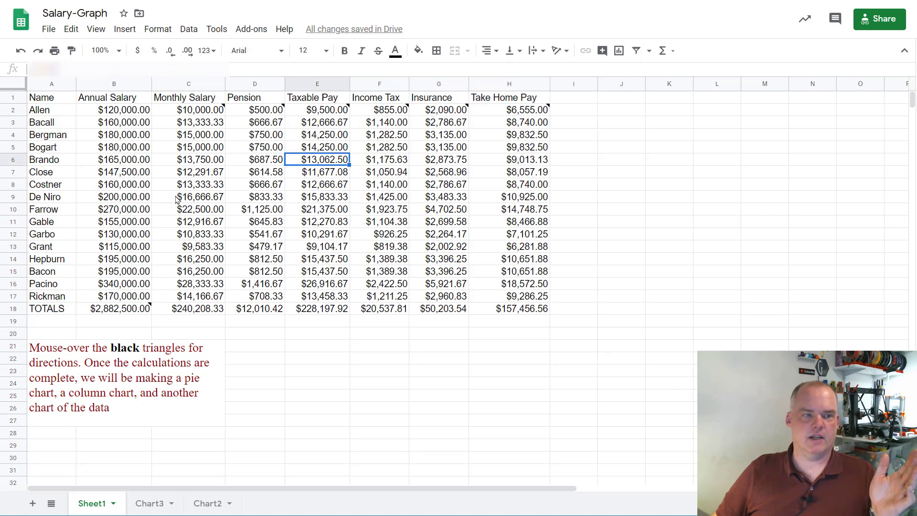
Insert a chart from the Name, Pension, Income Tax, Insurance and Take Home Pay columns, rows 1 to 17, leaving out the totals row.
{"action": "left_click_drag", "start_coordinate": [51, 99], "coordinate": [57, 298]}
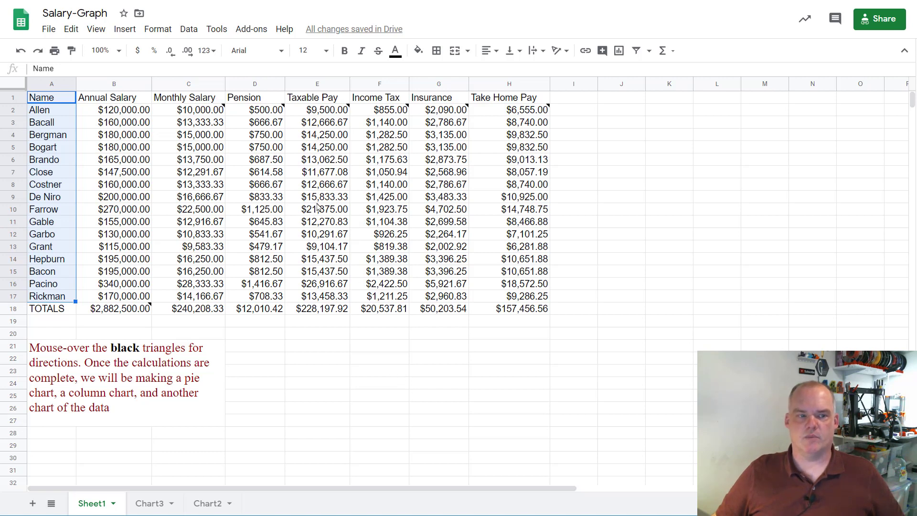
{"action": "left_click_drag", "start_coordinate": [263, 98], "coordinate": [267, 292]}
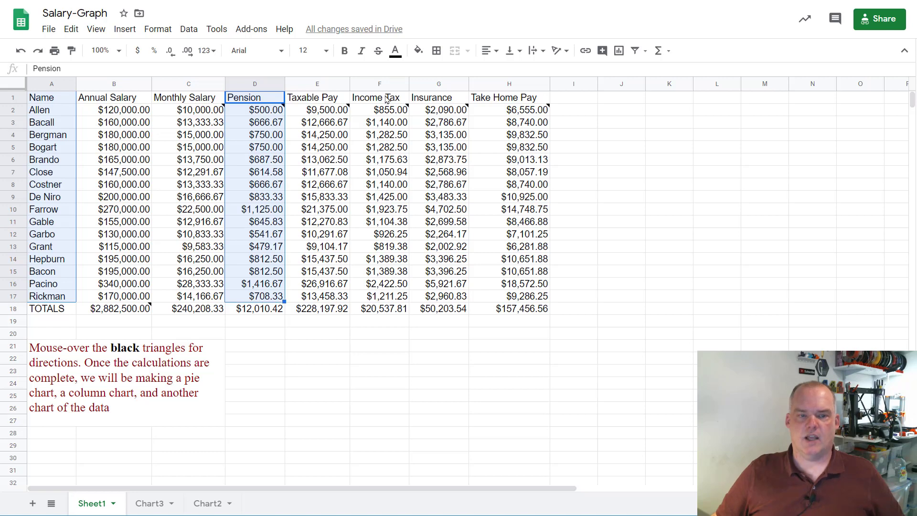
{"action": "left_click_drag", "start_coordinate": [387, 100], "coordinate": [506, 301]}
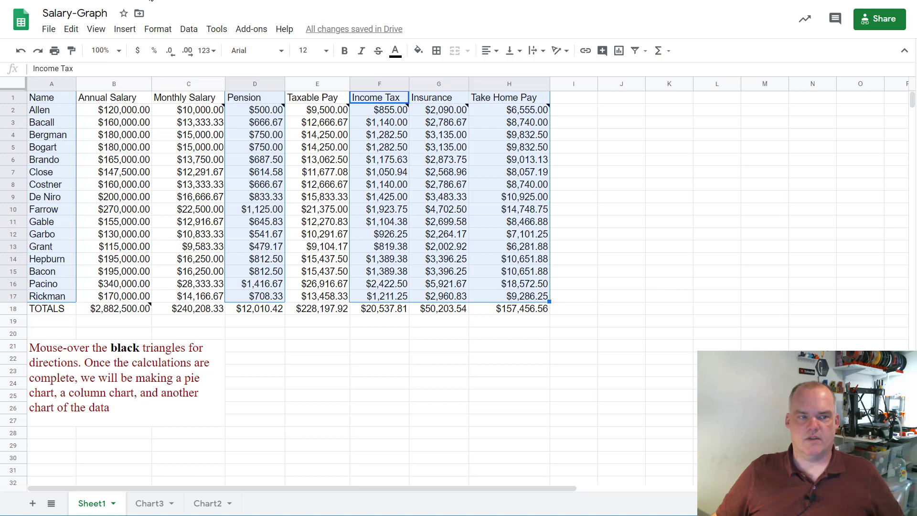
{"action": "left_click", "coordinate": [125, 28]}
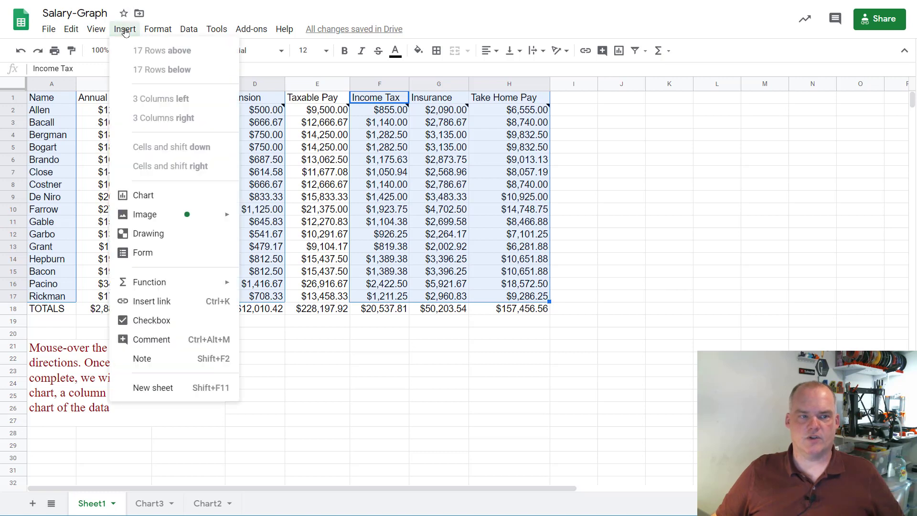
{"action": "left_click", "coordinate": [145, 196]}
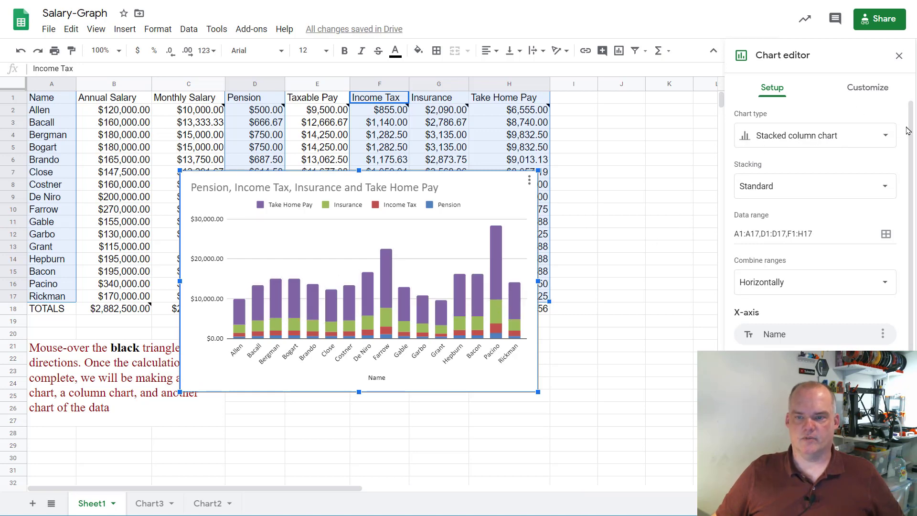
Change the new chart's type from stacked to a plain Column chart and look through the other available chart types.
{"action": "left_click", "coordinate": [886, 136]}
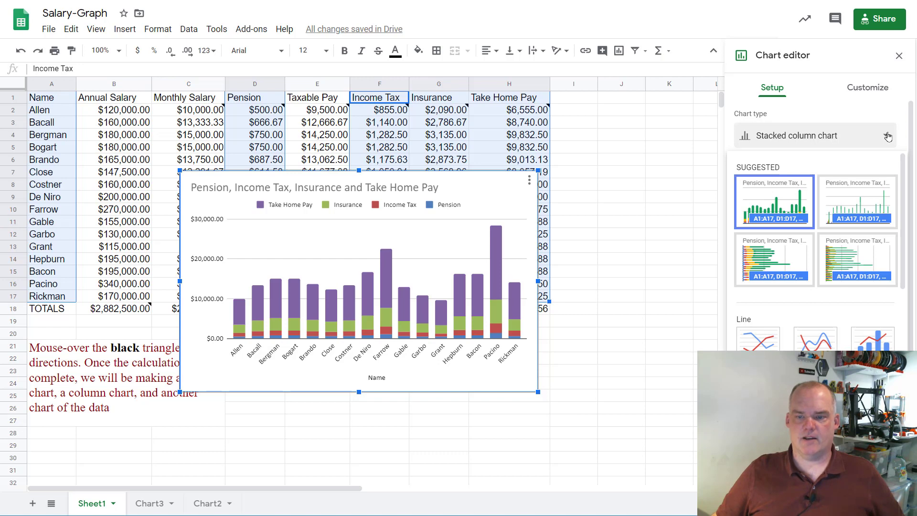
{"action": "left_click", "coordinate": [815, 419]}
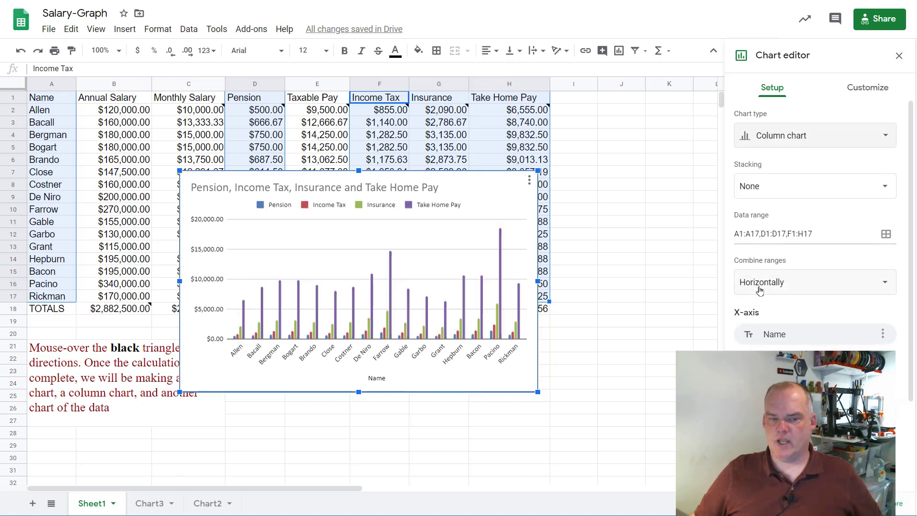
{"action": "left_click", "coordinate": [806, 134]}
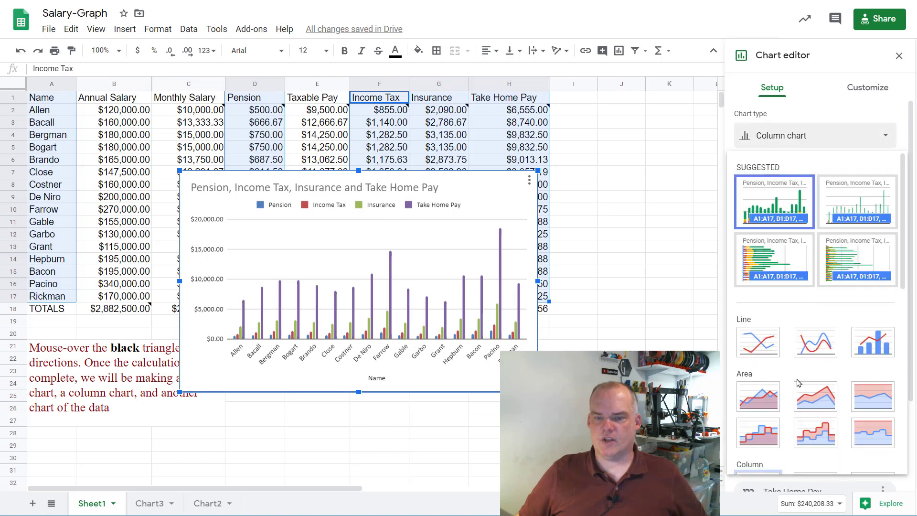
{"action": "scroll", "coordinate": [797, 382], "scroll_direction": "down", "scroll_amount": 4}
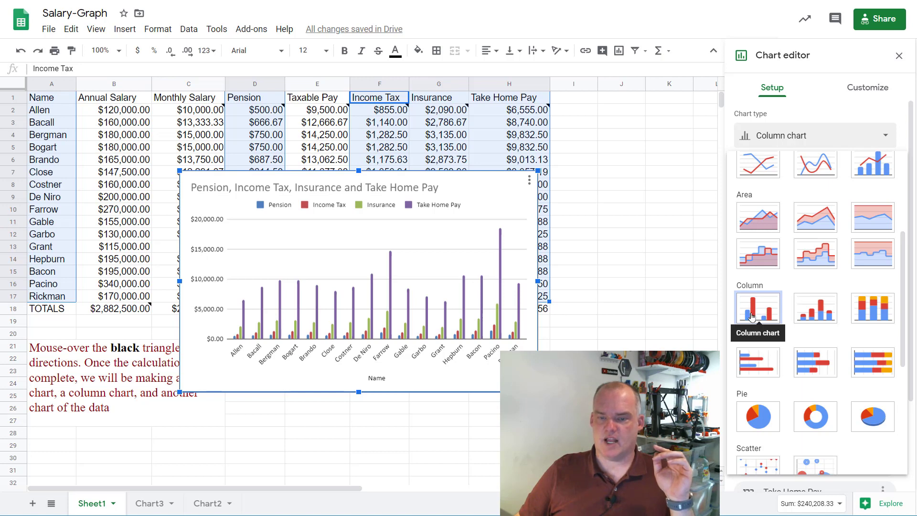
{"action": "scroll", "coordinate": [812, 310], "scroll_direction": "down", "scroll_amount": 5}
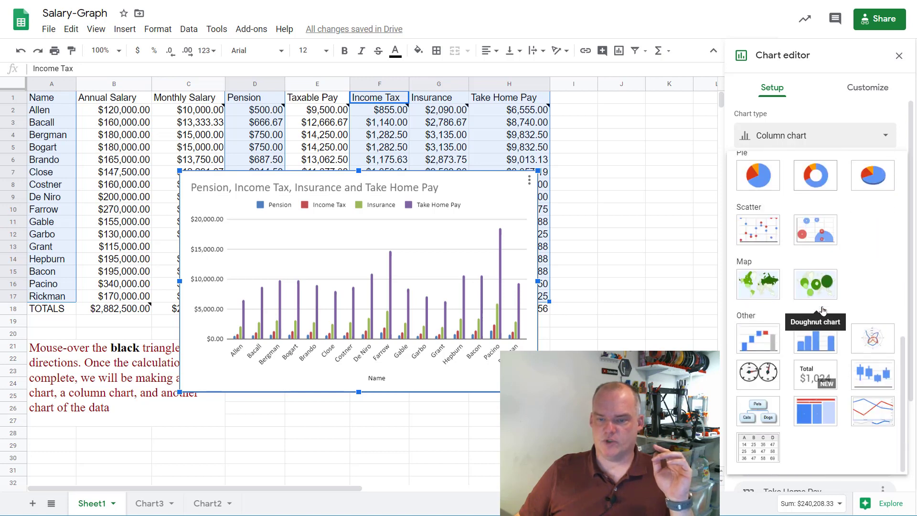
{"action": "scroll", "coordinate": [746, 311], "scroll_direction": "up", "scroll_amount": 5}
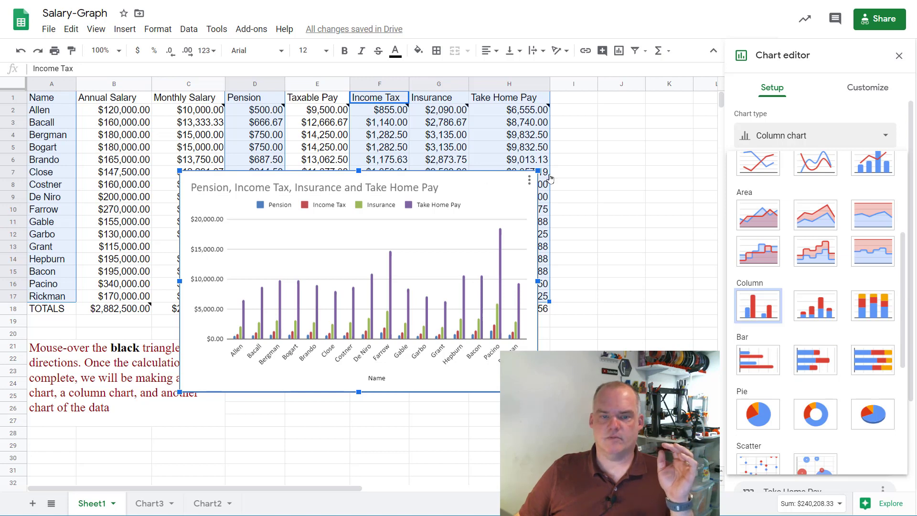
Move the column chart of pension, income tax, insurance and take home pay to its own sheet.
{"action": "left_click", "coordinate": [529, 183]}
{"action": "left_click", "coordinate": [528, 182]}
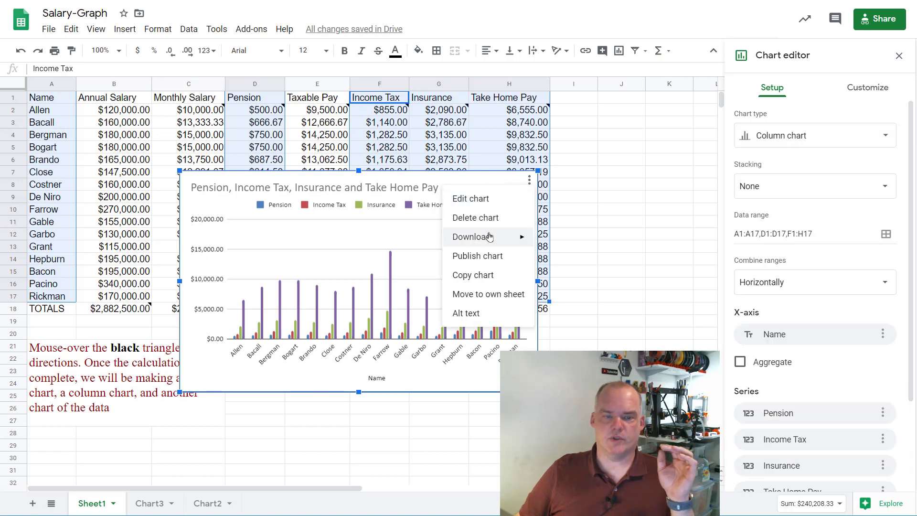
{"action": "left_click", "coordinate": [492, 294]}
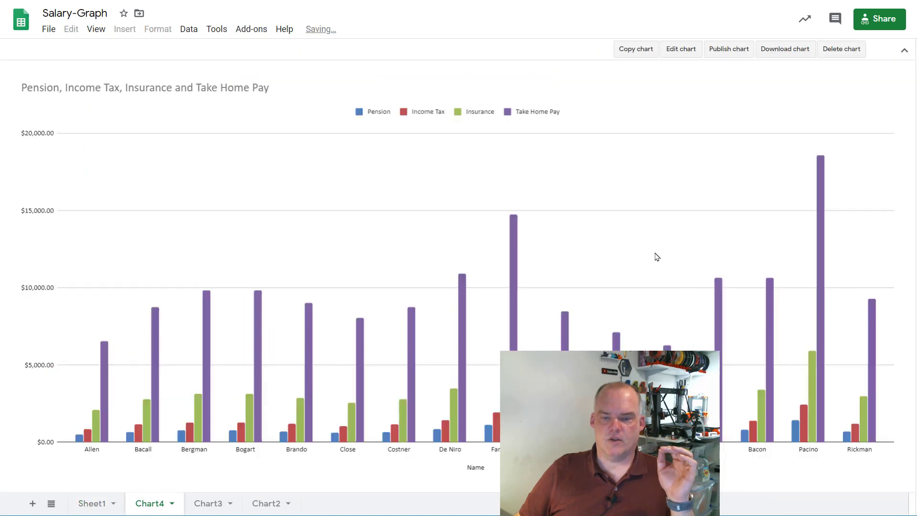
{"action": "mouse_move", "coordinate": [821, 178]}
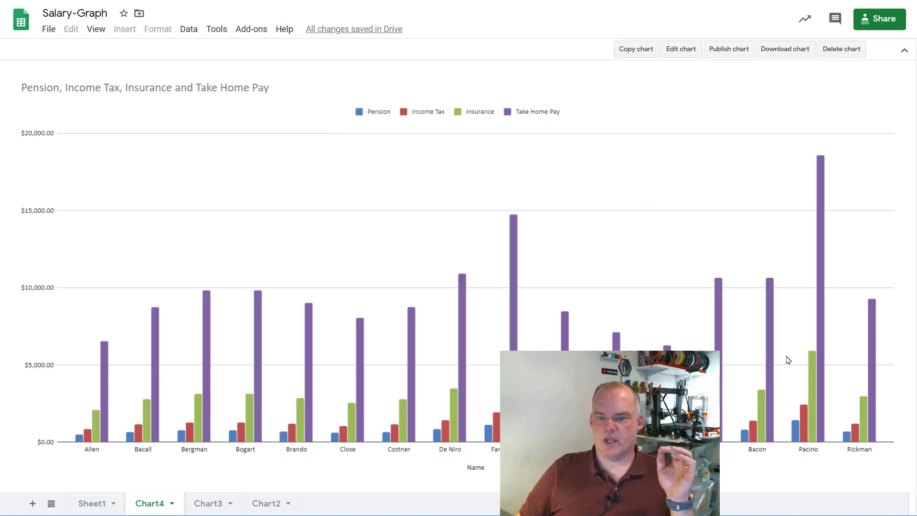
{"action": "mouse_move", "coordinate": [812, 365]}
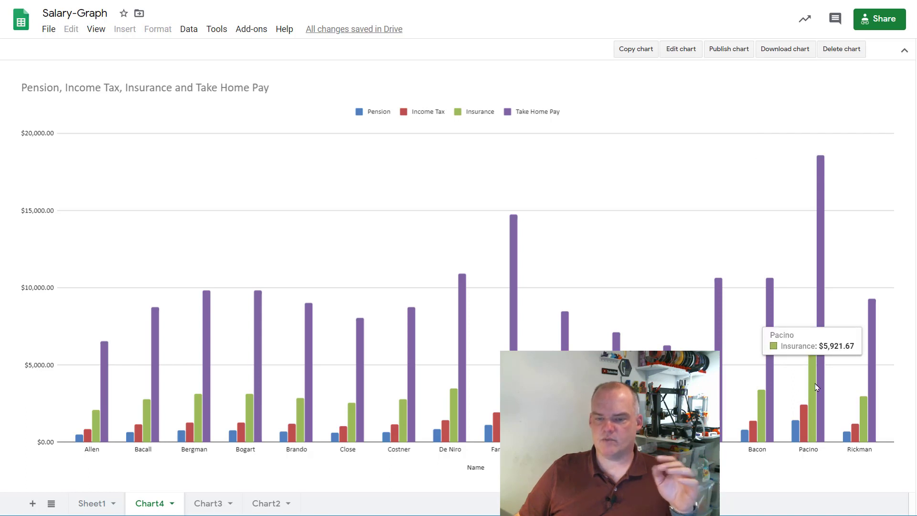
{"action": "mouse_move", "coordinate": [801, 415]}
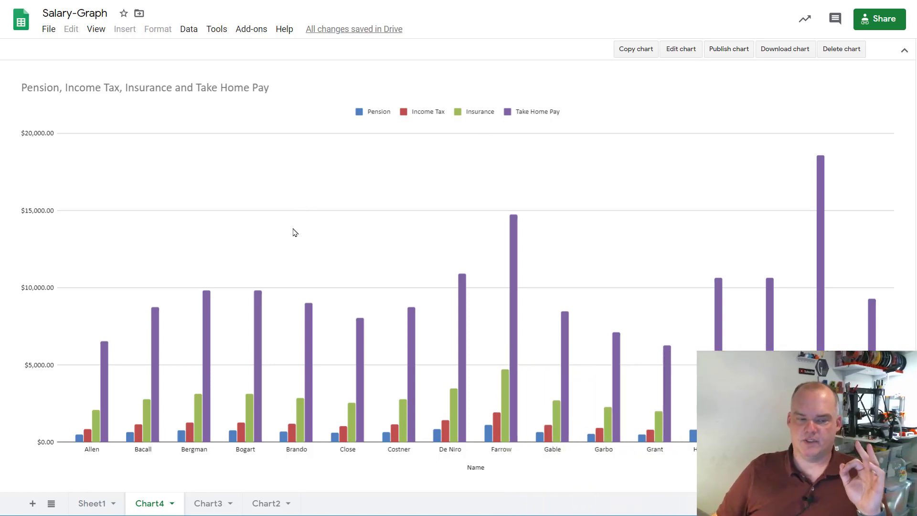
Insert a trial chart on Sheet1 with only cell A1 selected and look through the scatter, map and other chart types.
{"action": "left_click", "coordinate": [109, 504]}
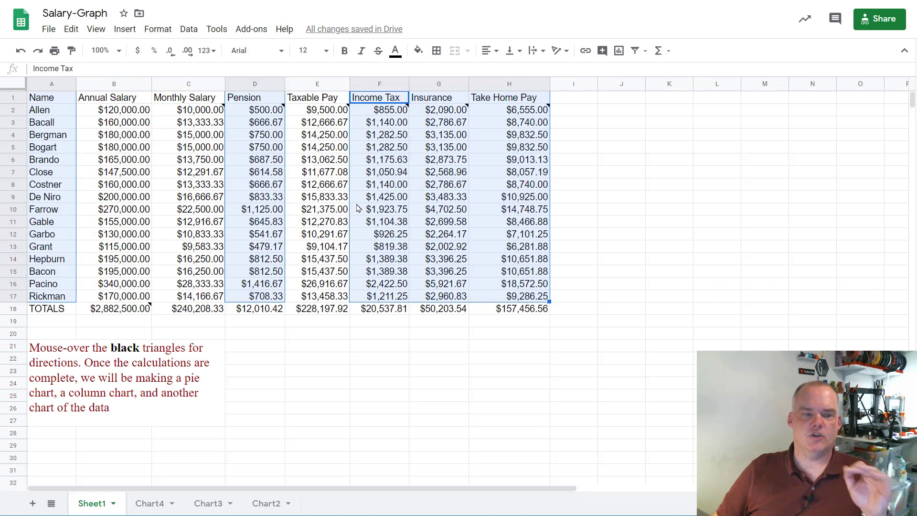
{"action": "left_click", "coordinate": [189, 160]}
{"action": "key", "text": "ctrl+Home"}
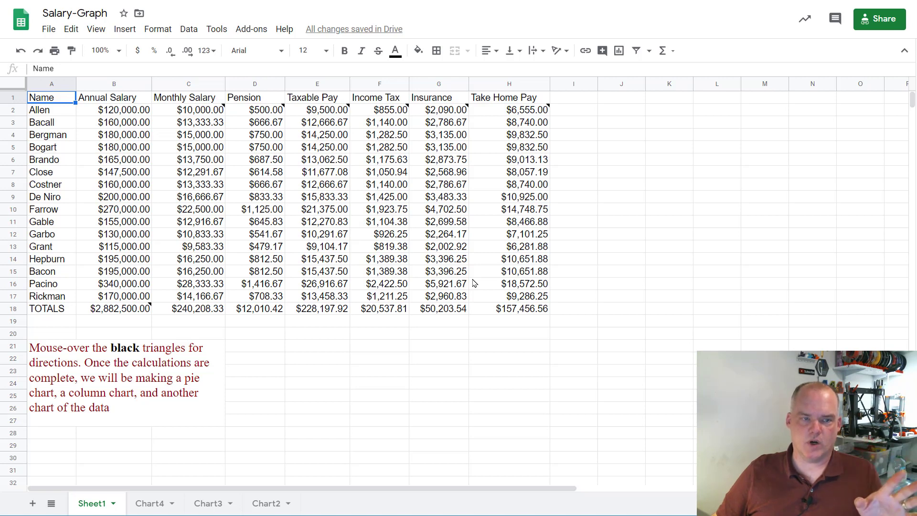
{"action": "left_click", "coordinate": [124, 32]}
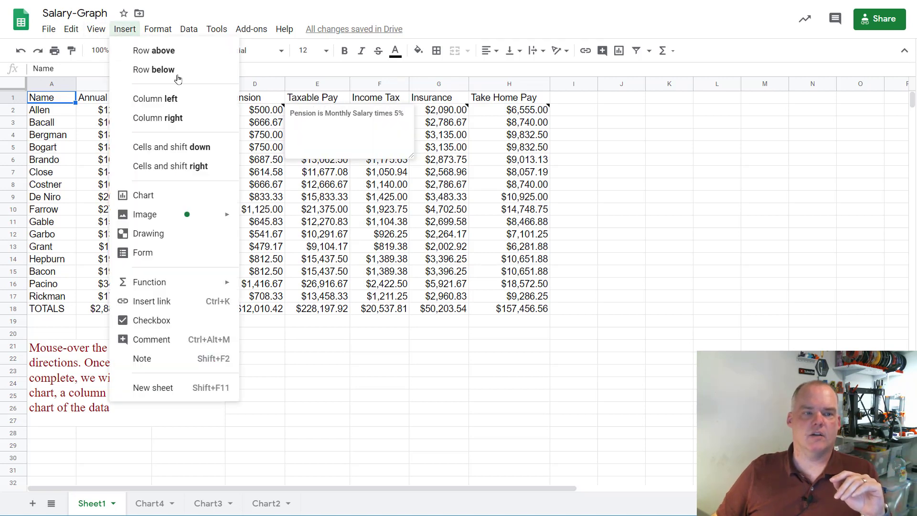
{"action": "left_click", "coordinate": [150, 194]}
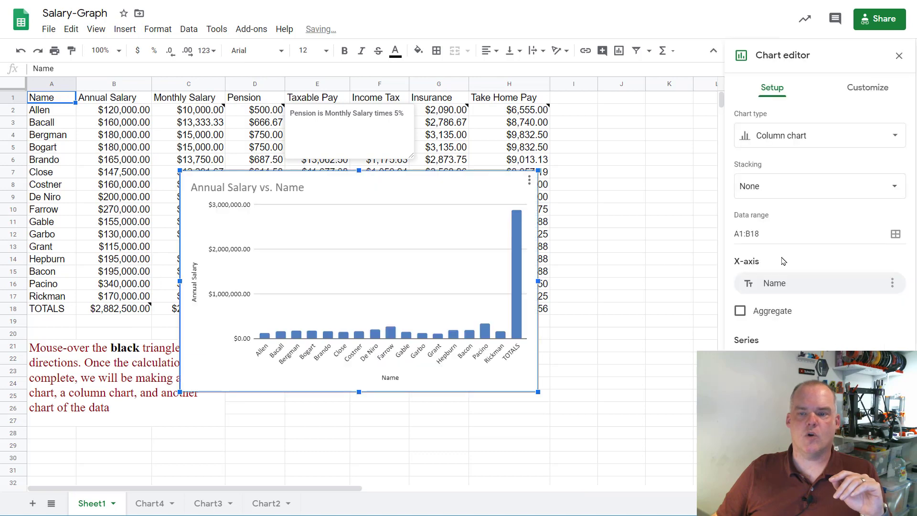
{"action": "left_click", "coordinate": [894, 135]}
{"action": "scroll", "coordinate": [856, 229], "scroll_direction": "down", "scroll_amount": 6}
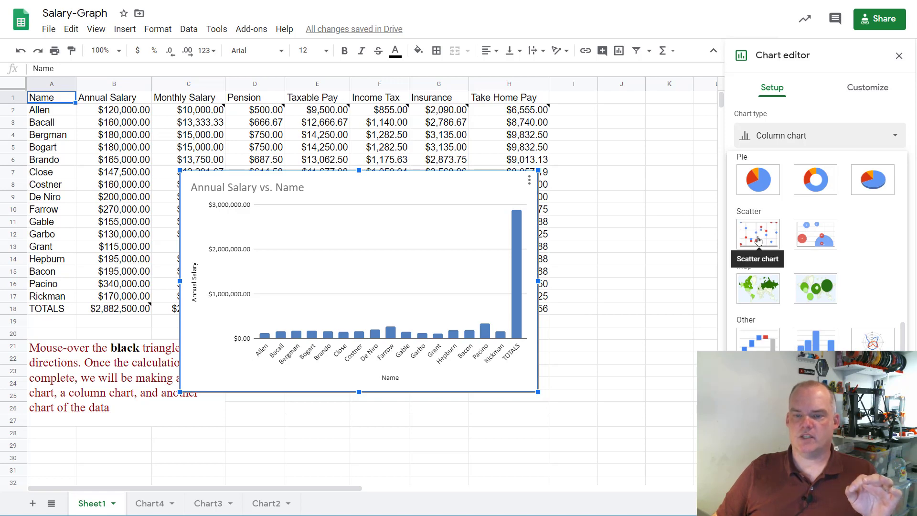
{"action": "scroll", "coordinate": [883, 301], "scroll_direction": "down", "scroll_amount": 1}
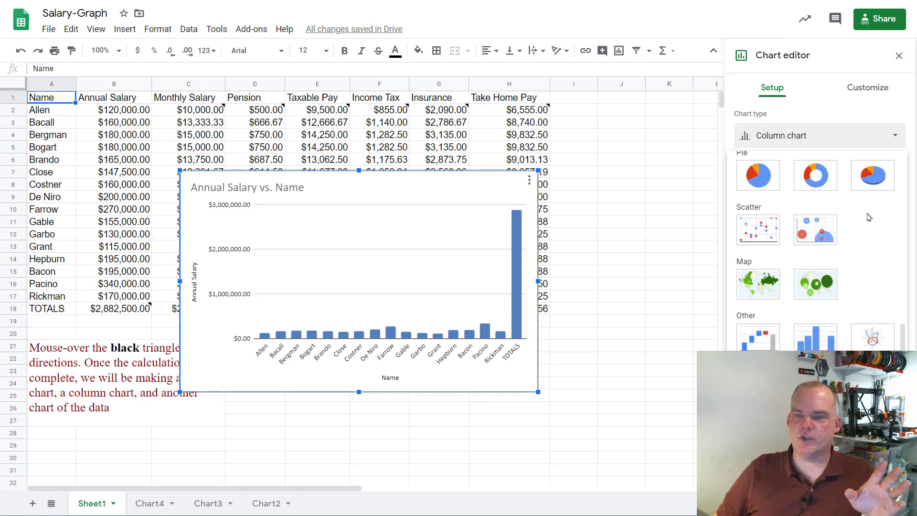
Close the chart editor and delete the Annual Salary vs. Name chart from Sheet1.
{"action": "left_click", "coordinate": [898, 55]}
{"action": "left_click", "coordinate": [898, 55]}
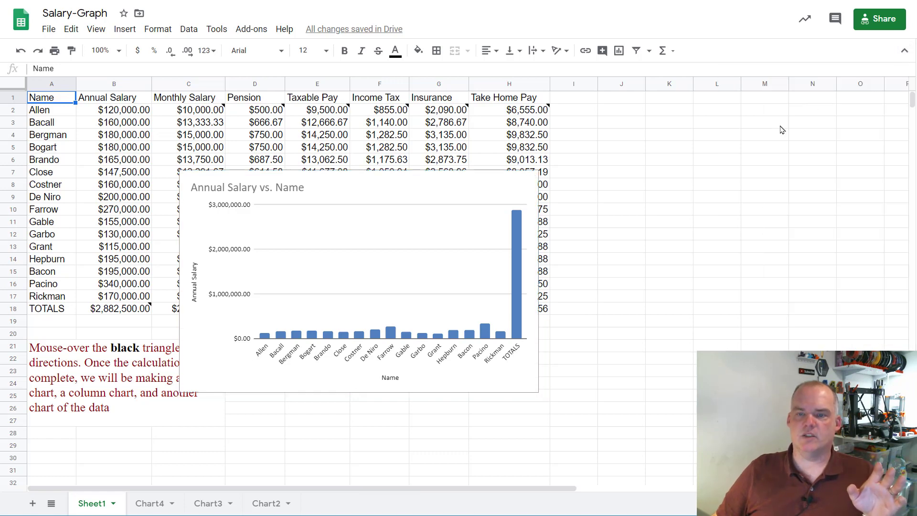
{"action": "left_click", "coordinate": [525, 184]}
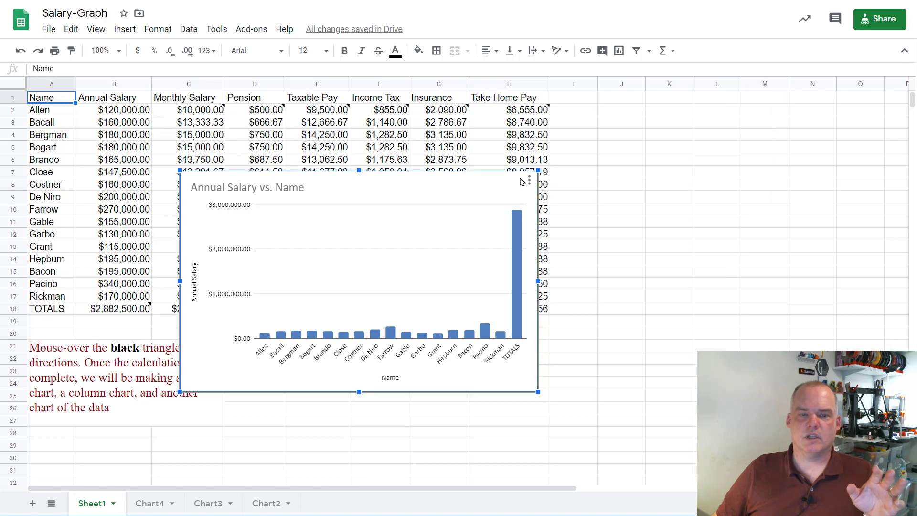
{"action": "left_click", "coordinate": [529, 180]}
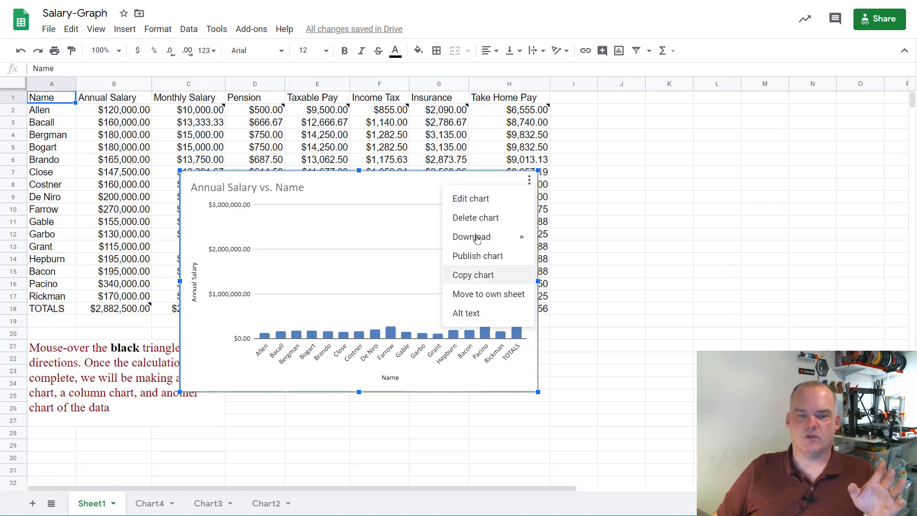
{"action": "left_click", "coordinate": [475, 218]}
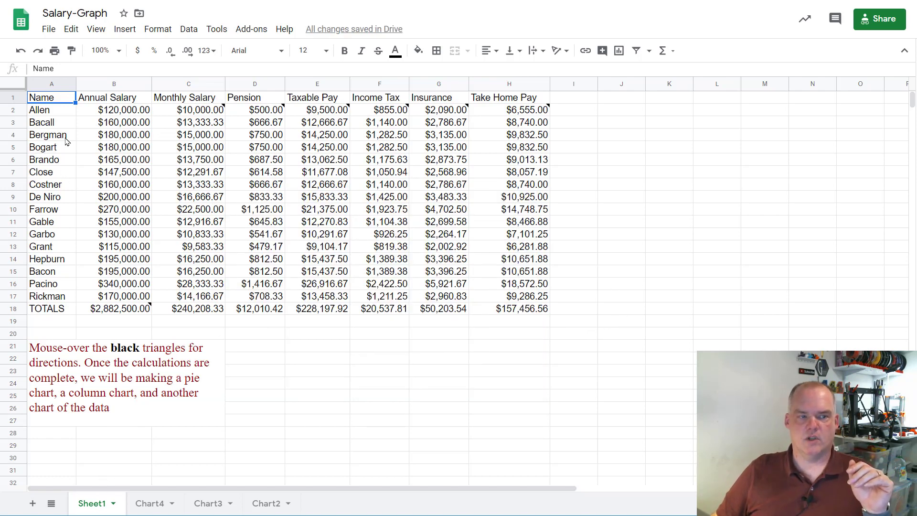
Examine which cell the Insurance formula in G2 refers to.
{"action": "left_click_drag", "start_coordinate": [59, 100], "coordinate": [544, 311]}
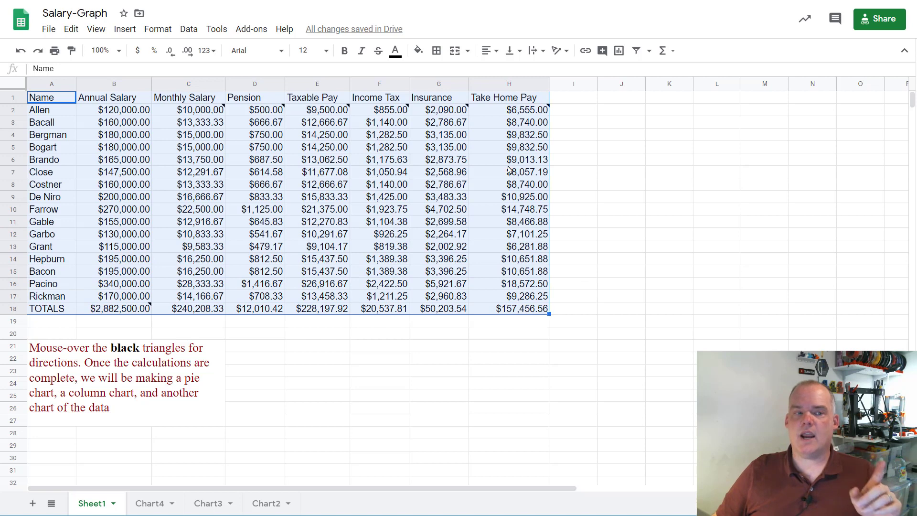
{"action": "left_click", "coordinate": [449, 116]}
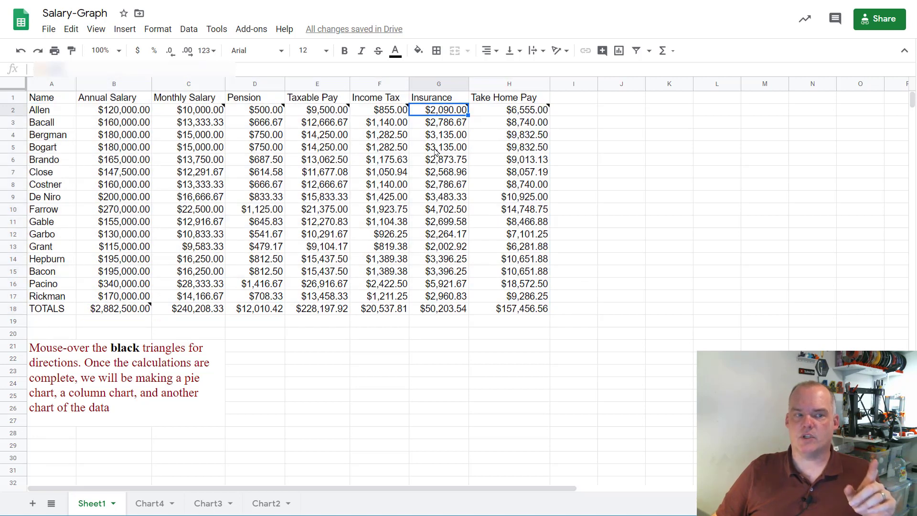
{"action": "mouse_move", "coordinate": [443, 114]}
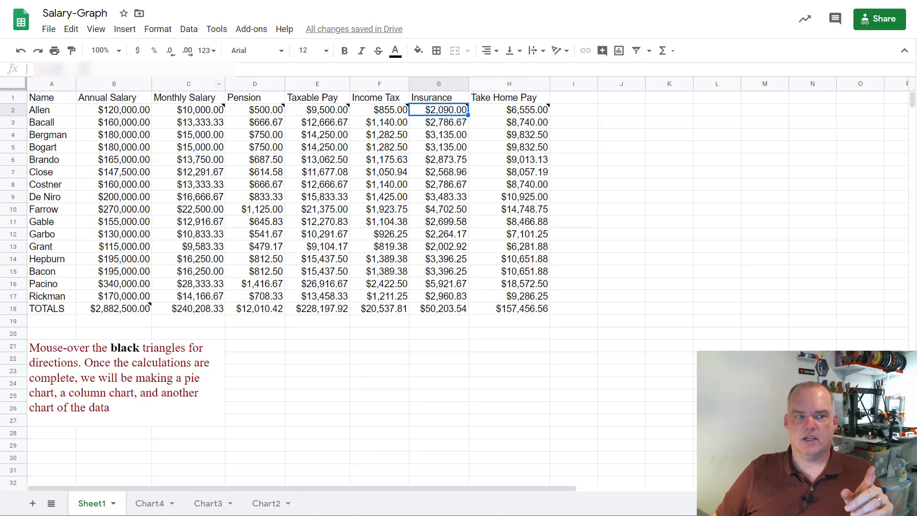
{"action": "type", "text": "="}
{"action": "key", "text": "Left"}
{"action": "key", "text": "Left"}
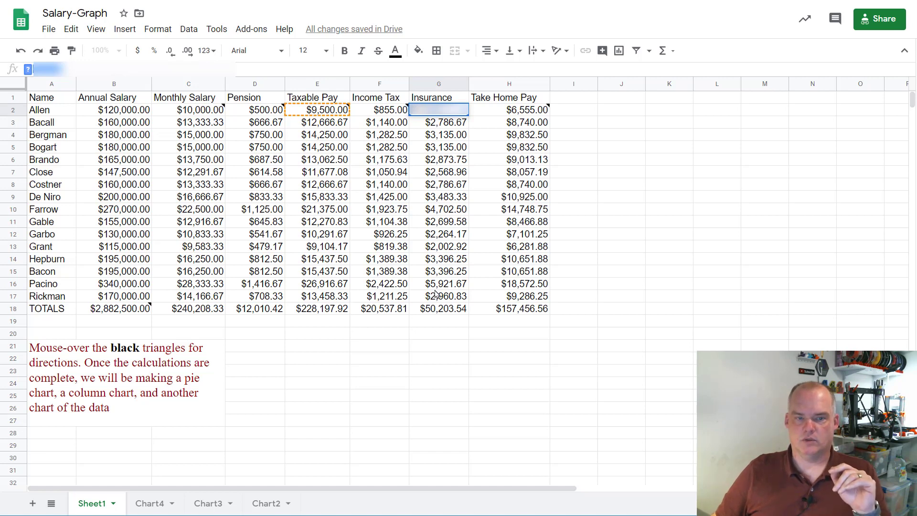
{"action": "mouse_move", "coordinate": [527, 113]}
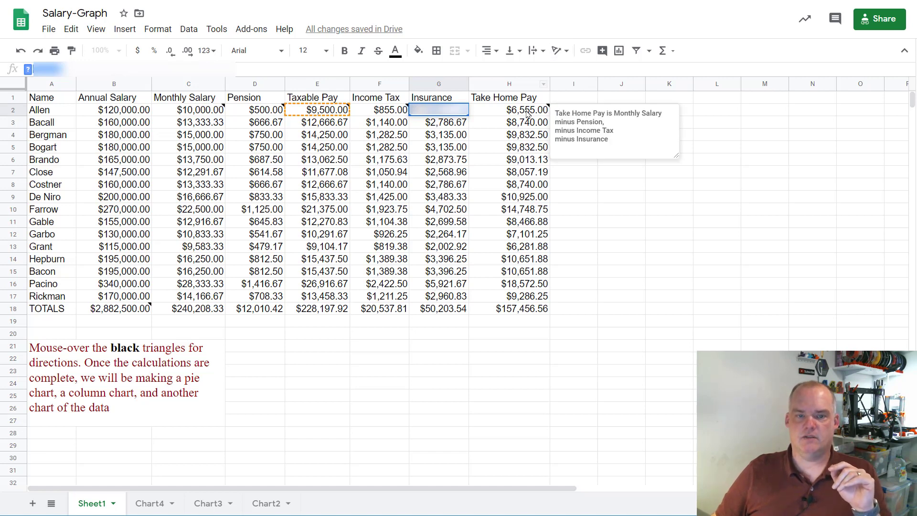
Examine the cell references in the Take Home Pay formula in H2 and discard any edit made to it.
{"action": "left_click", "coordinate": [527, 110]}
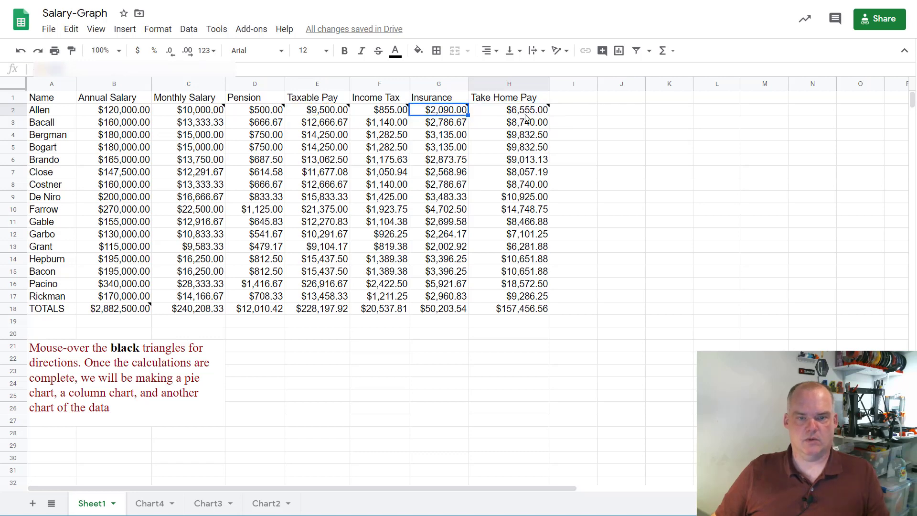
{"action": "key", "text": "Return"}
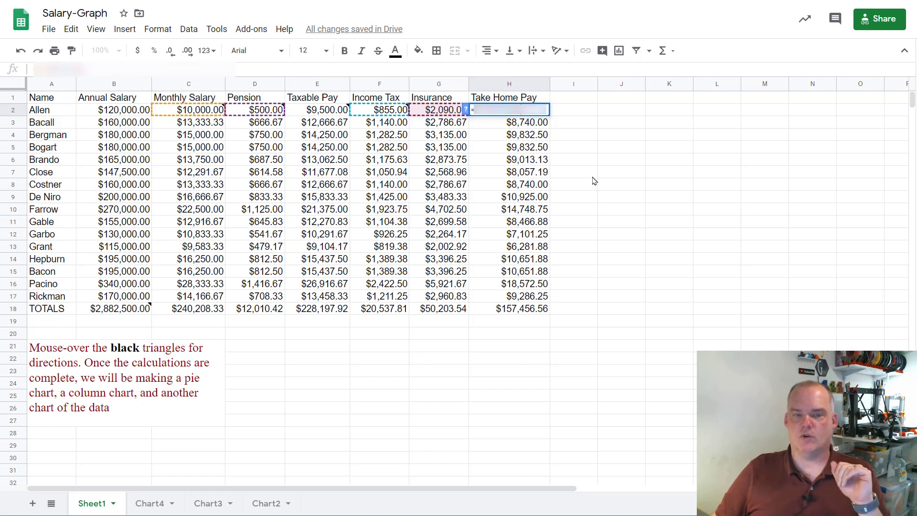
{"action": "key", "text": "BackSpace"}
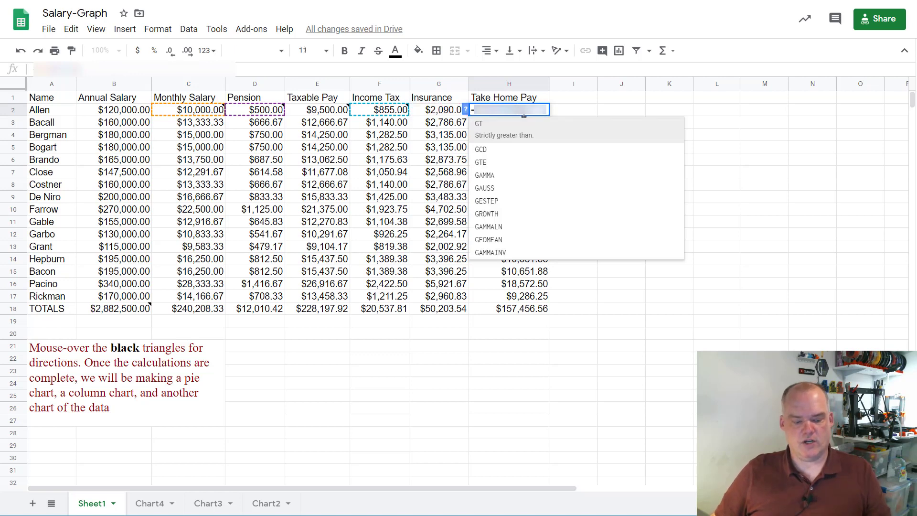
{"action": "key", "text": "Escape"}
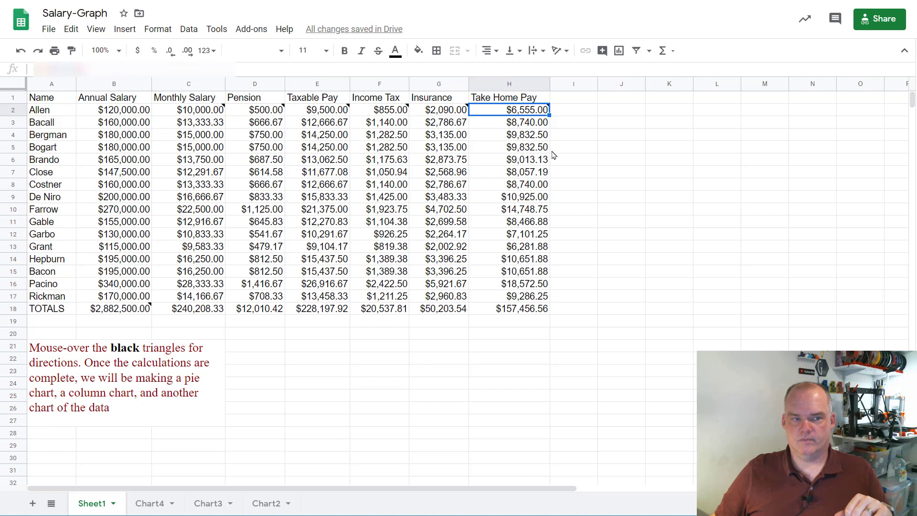
{"action": "left_click", "coordinate": [393, 160]}
{"action": "left_click", "coordinate": [144, 151]}
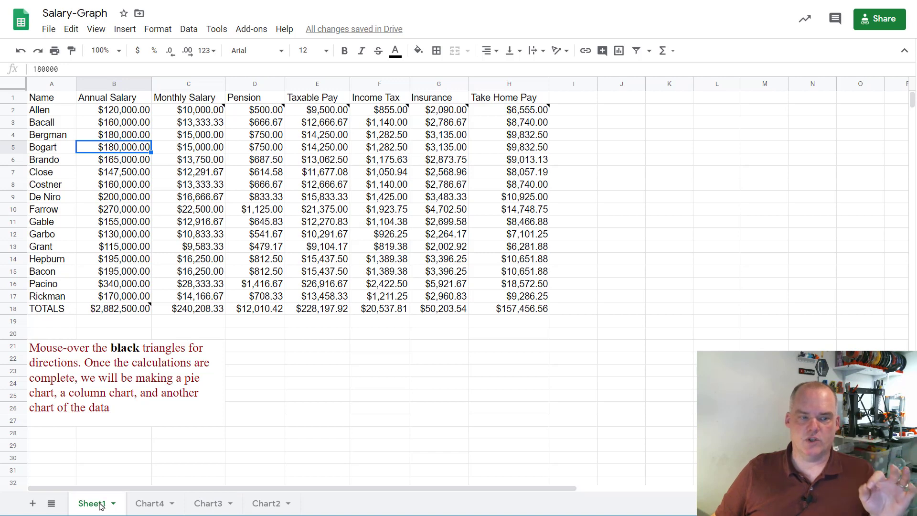
{"action": "left_click", "coordinate": [316, 185]}
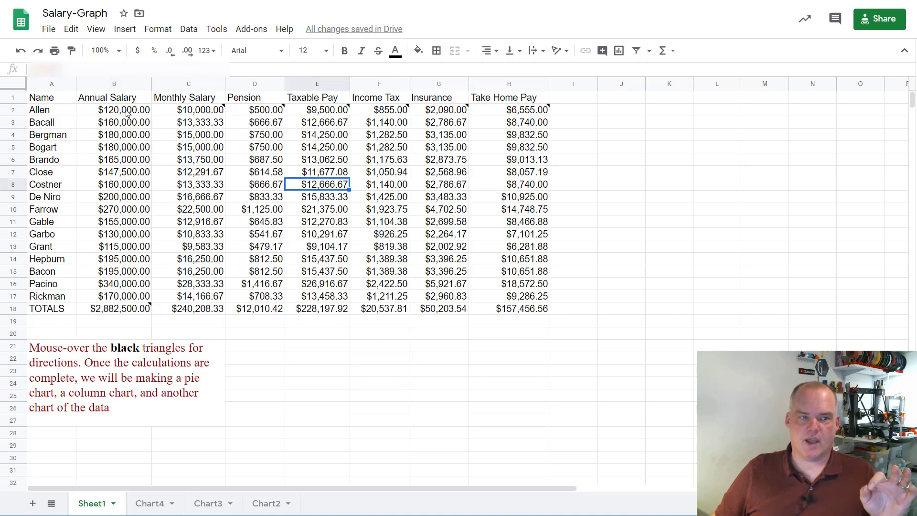
{"action": "left_click", "coordinate": [230, 441]}
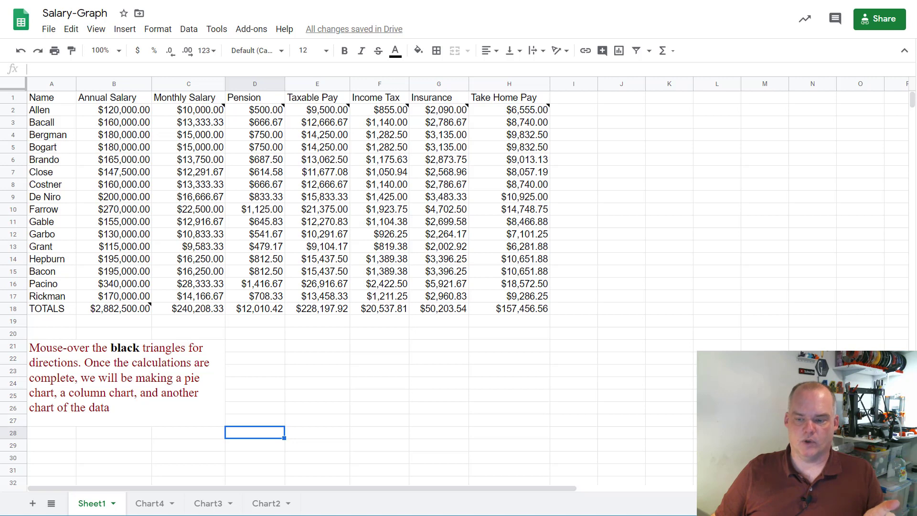
{"action": "left_click", "coordinate": [307, 337]}
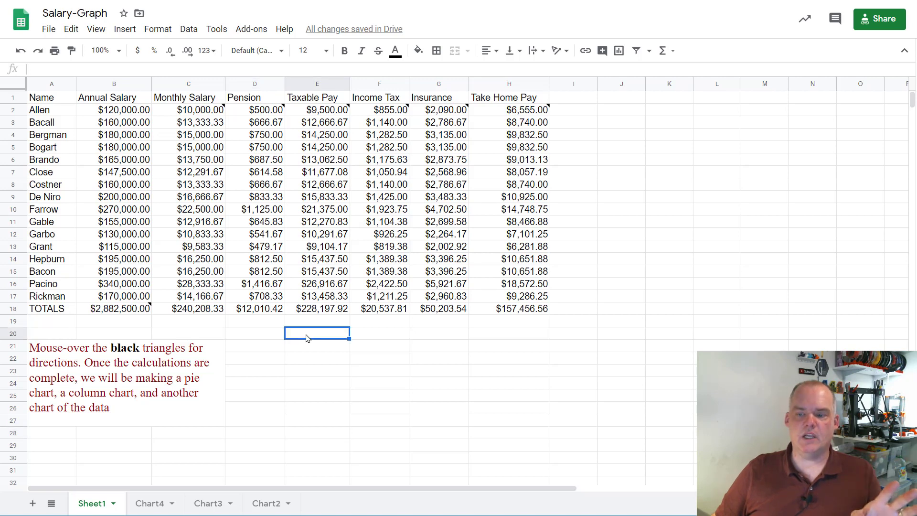